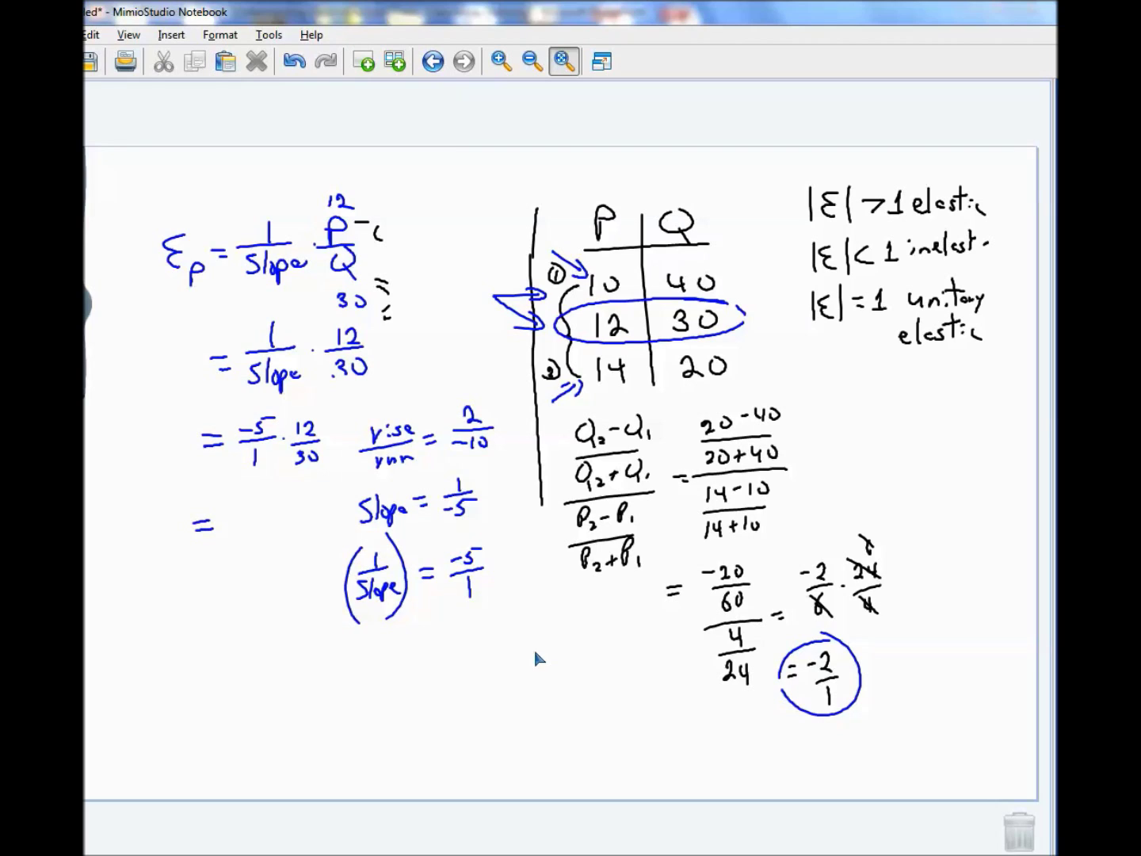
Simplify the slope-based elasticity by hand through -12/6 to a circled -2/1, and draw an arrow from it to the other circled -2/1.
{"action": "mouse_move", "coordinate": [267, 416]}
{"action": "left_mouse_down"}
{"action": "mouse_move", "coordinate": [255, 433]}
{"action": "mouse_move", "coordinate": [316, 464]}
{"action": "mouse_move", "coordinate": [301, 486]}
{"action": "left_mouse_up"}
{"action": "mouse_move", "coordinate": [232, 524]}
{"action": "left_mouse_down"}
{"action": "mouse_move", "coordinate": [273, 530]}
{"action": "mouse_move", "coordinate": [244, 542]}
{"action": "mouse_move", "coordinate": [257, 564]}
{"action": "left_mouse_up"}
{"action": "left_click_drag", "start_coordinate": [191, 602], "coordinate": [205, 600]}
{"action": "mouse_move", "coordinate": [194, 613]}
{"action": "left_mouse_down"}
{"action": "mouse_move", "coordinate": [236, 601]}
{"action": "mouse_move", "coordinate": [262, 623]}
{"action": "left_mouse_up"}
{"action": "left_click_drag", "start_coordinate": [251, 628], "coordinate": [250, 653]}
{"action": "mouse_move", "coordinate": [214, 574]}
{"action": "left_mouse_down"}
{"action": "mouse_move", "coordinate": [226, 662]}
{"action": "mouse_move", "coordinate": [242, 569]}
{"action": "left_mouse_up"}
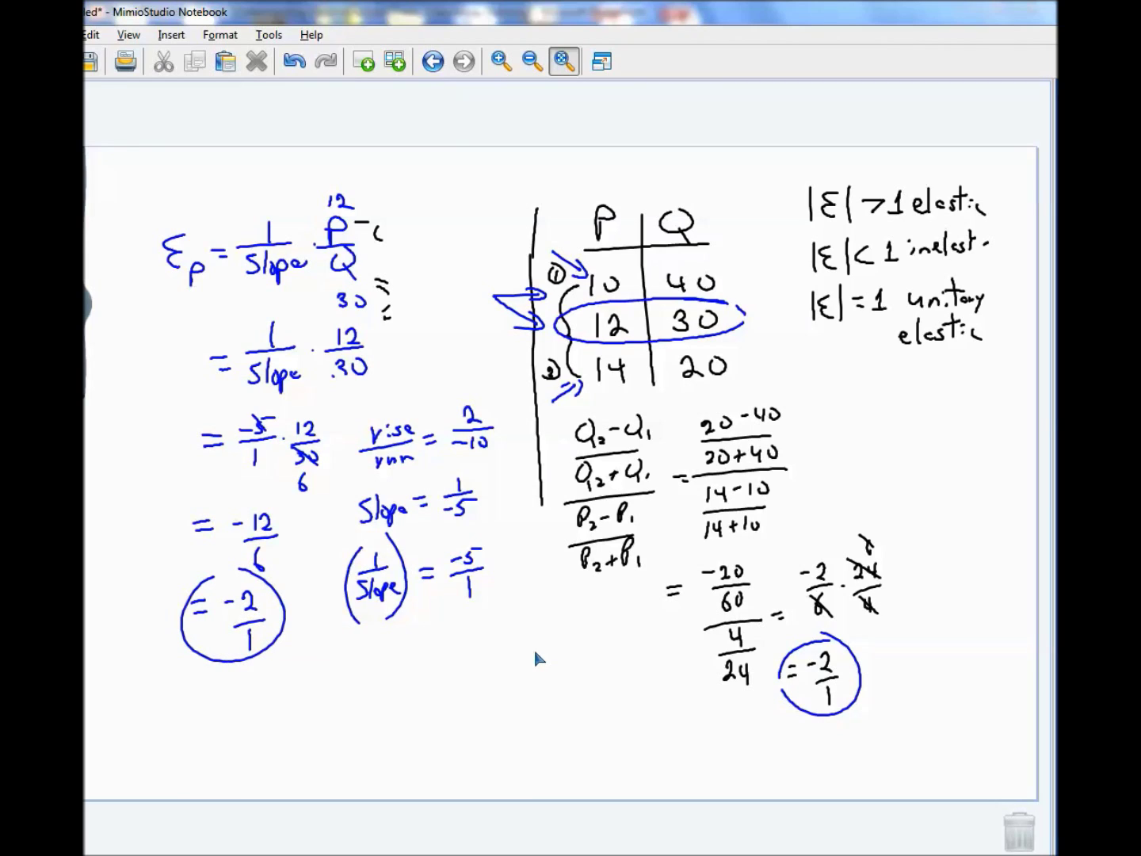
{"action": "left_click_drag", "start_coordinate": [283, 625], "coordinate": [782, 667]}
{"action": "left_click_drag", "start_coordinate": [769, 660], "coordinate": [770, 679]}
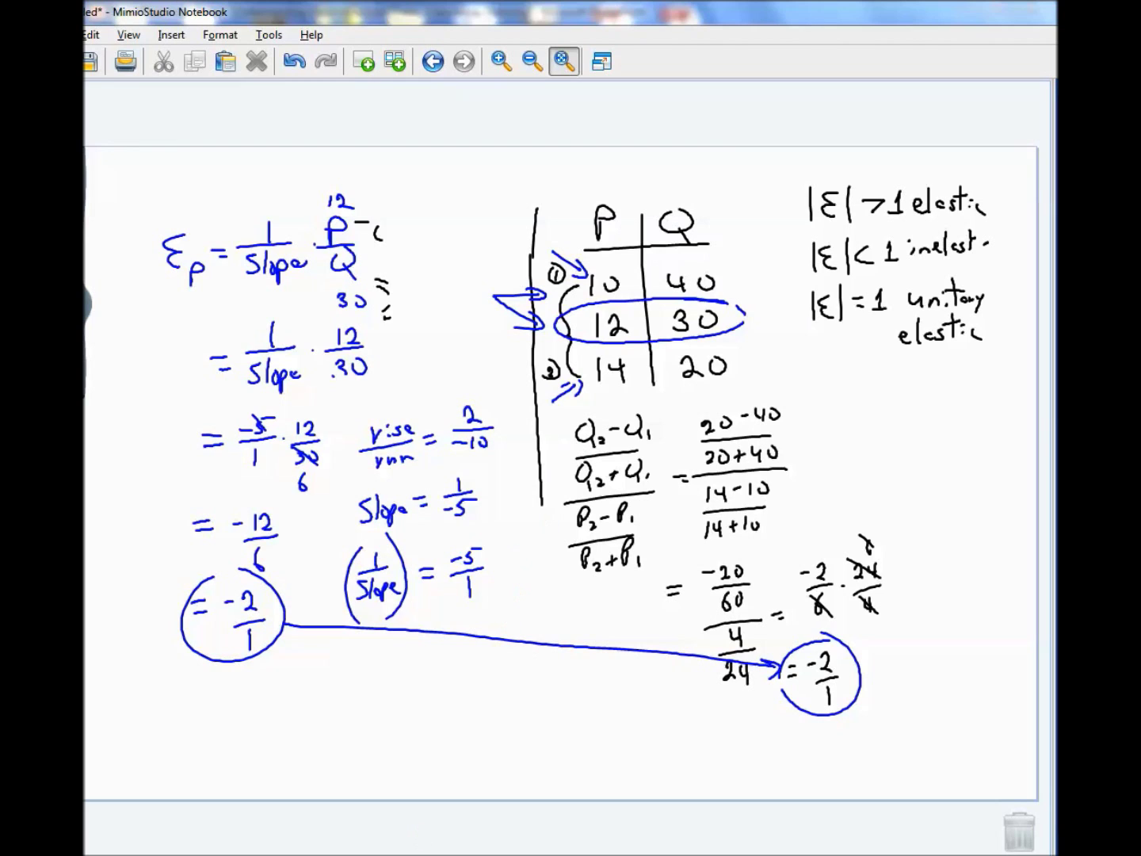
Switch to Excel and fill the Price column from B2 to B27 with a series descending by 1 from 25 to 0.
{"action": "key", "text": "alt+Tab"}
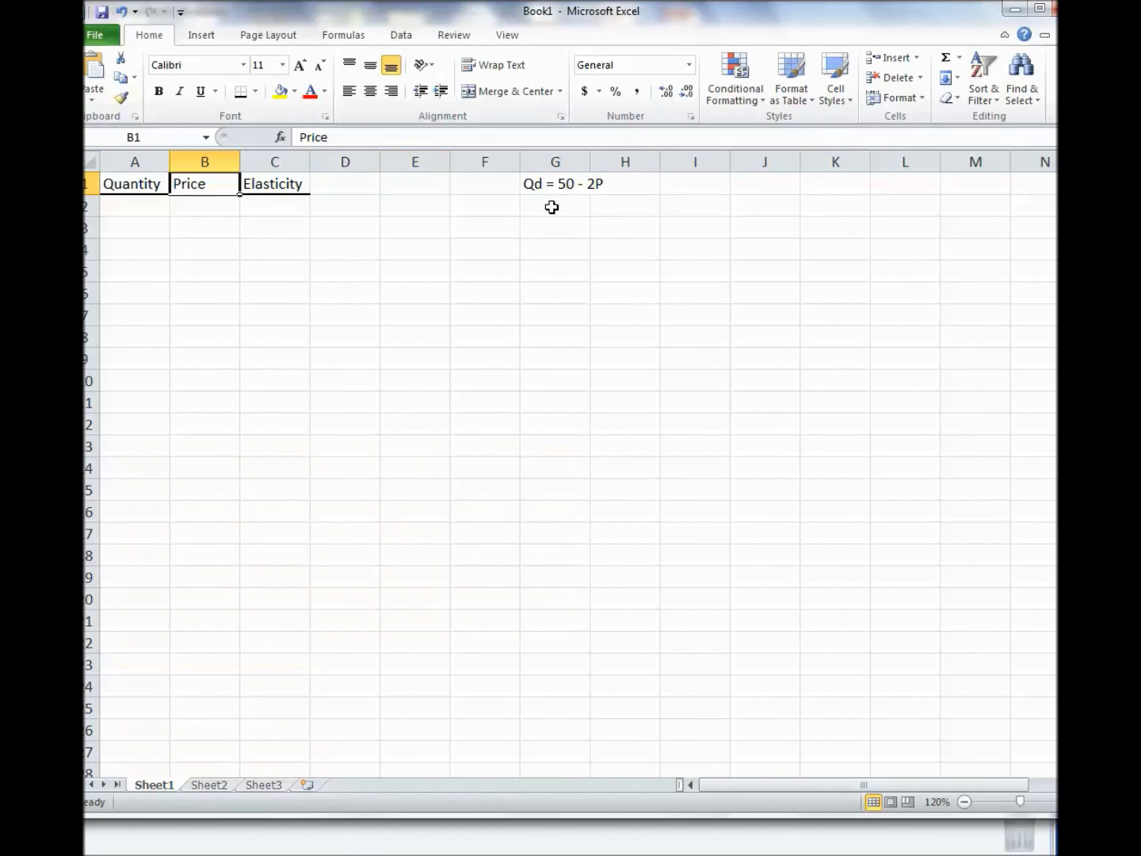
{"action": "left_click", "coordinate": [225, 208]}
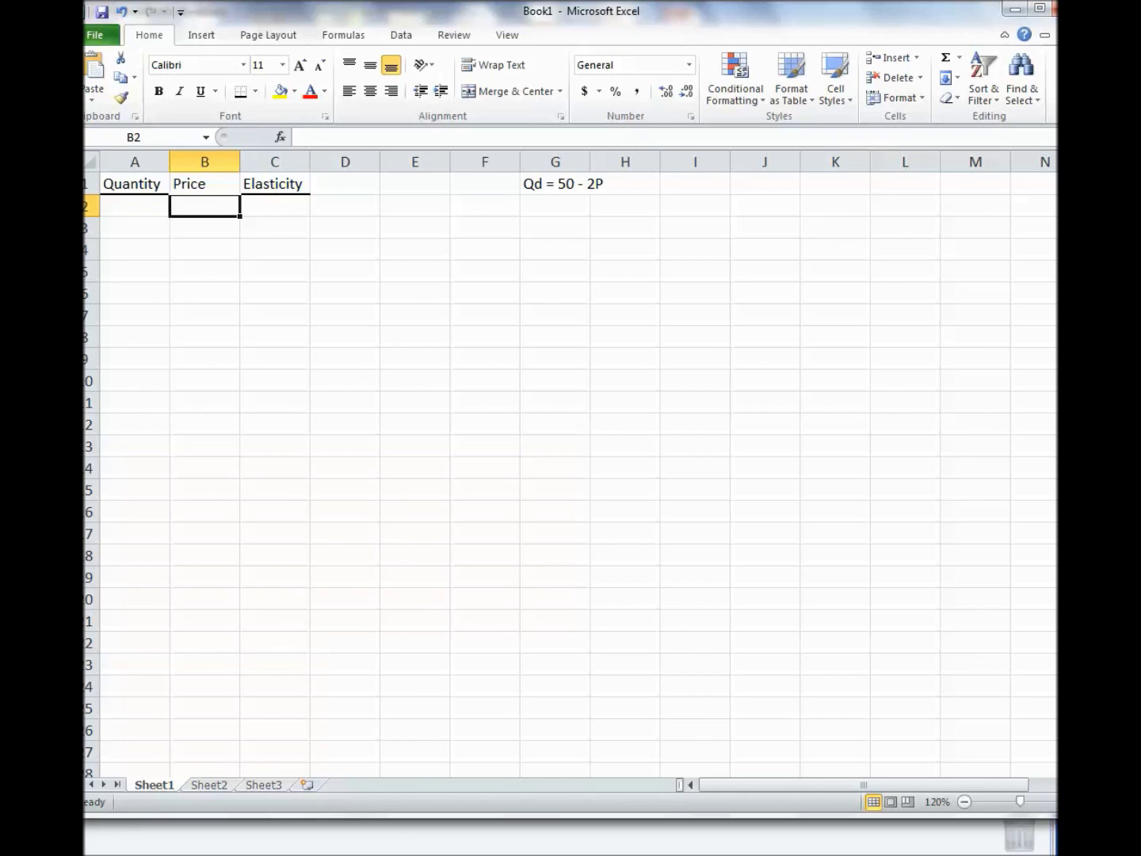
{"action": "type", "text": "25"}
{"action": "key", "text": "Return"}
{"action": "type", "text": "24"}
{"action": "key", "text": "Return"}
{"action": "type", "text": "23"}
{"action": "key", "text": "Return"}
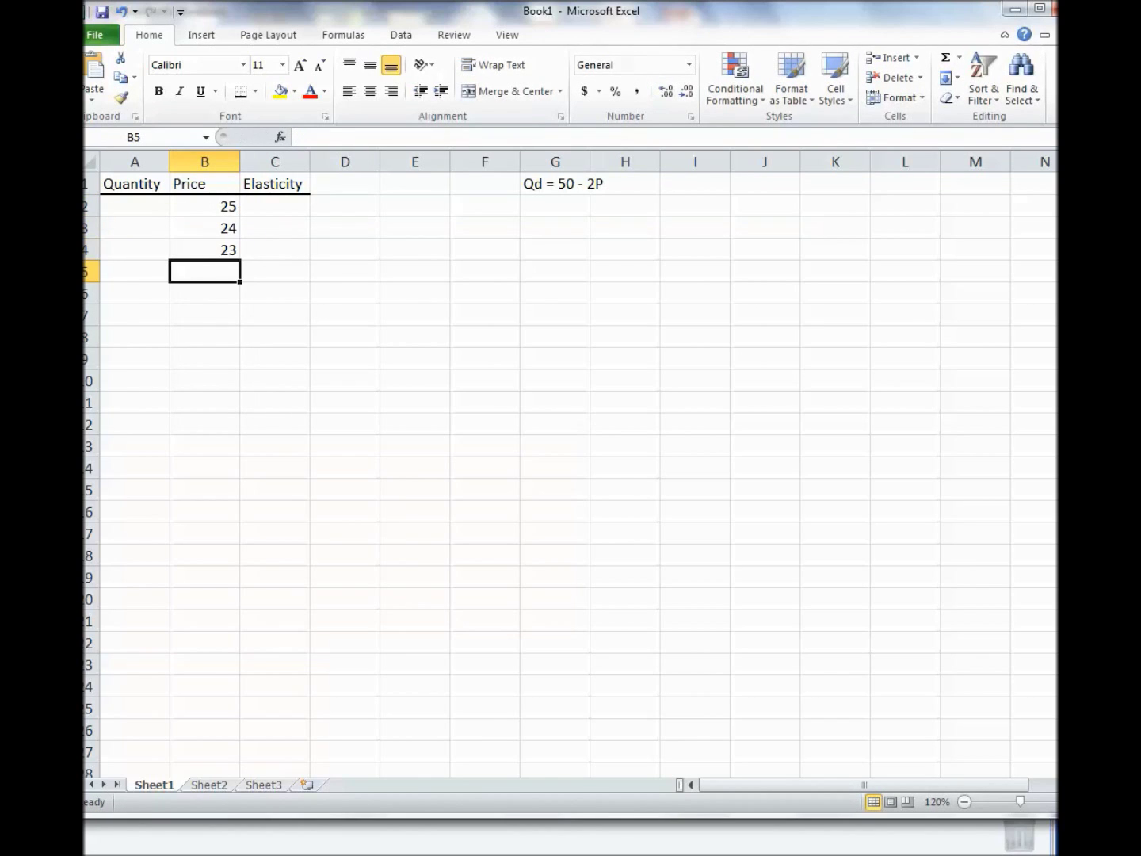
{"action": "left_click_drag", "start_coordinate": [222, 212], "coordinate": [242, 753]}
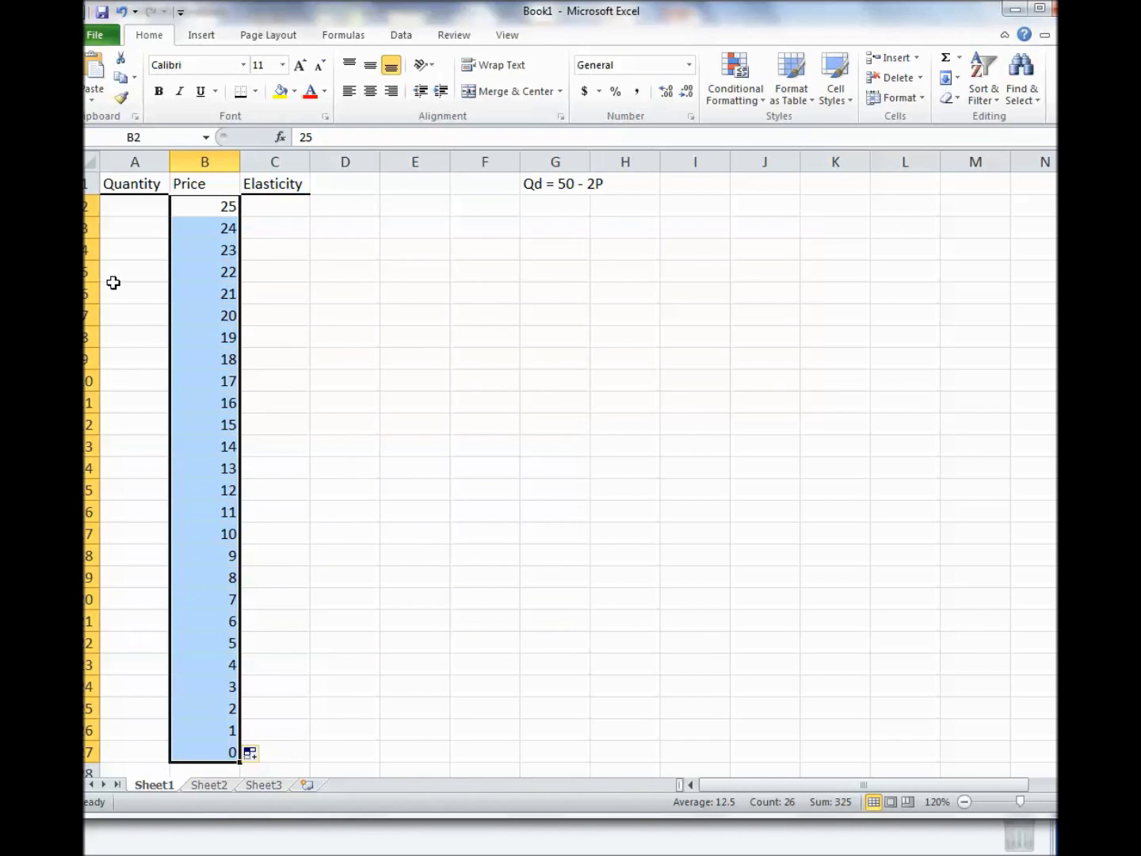
Enter the demand formula =50-2*B2 in A2 and fill it down the Quantity column to row 27.
{"action": "left_click", "coordinate": [121, 211]}
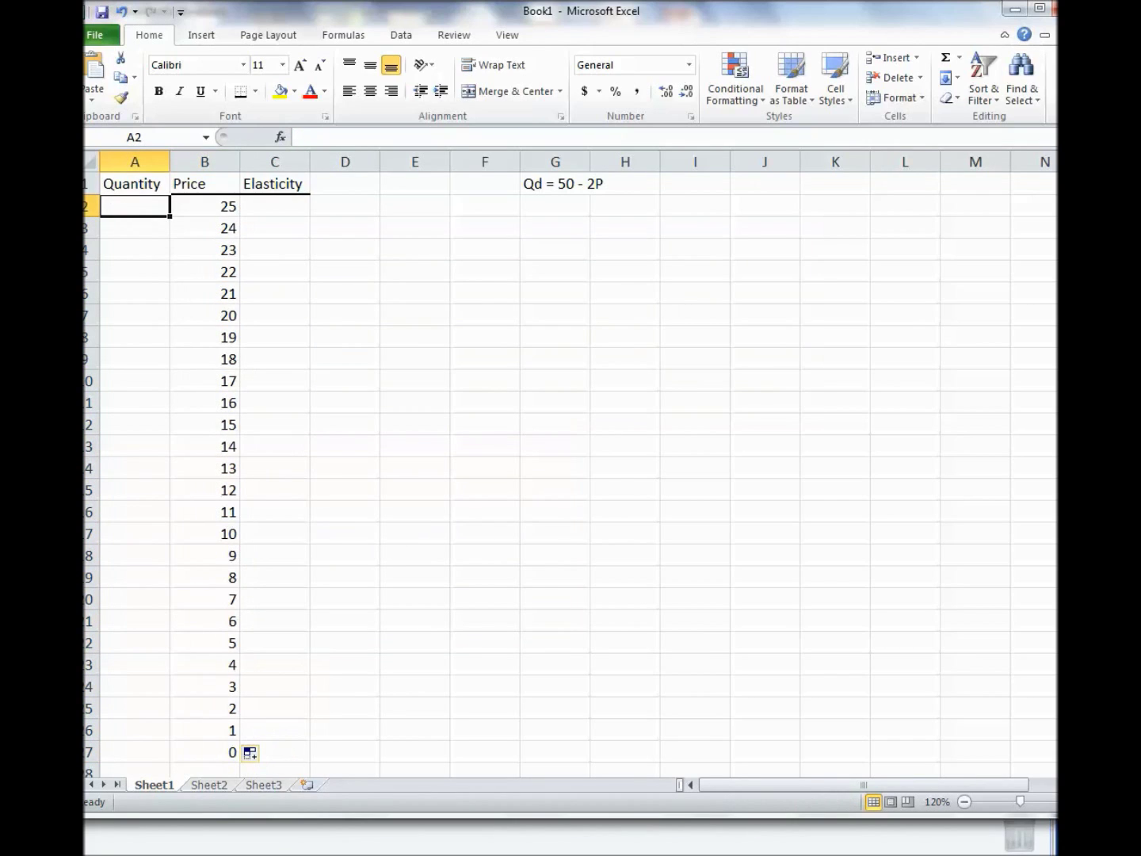
{"action": "type", "text": "="}
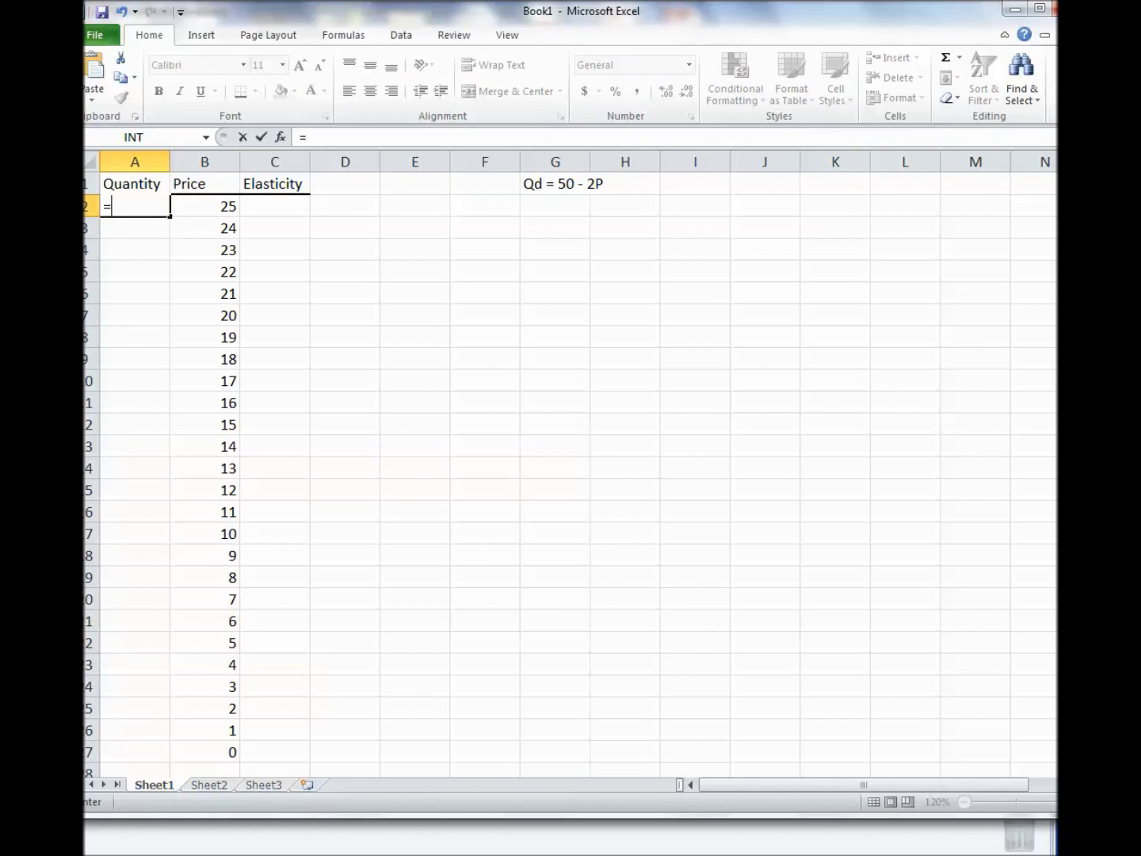
{"action": "type", "text": "50-2*"}
{"action": "key", "text": "Right"}
{"action": "key", "text": "Return"}
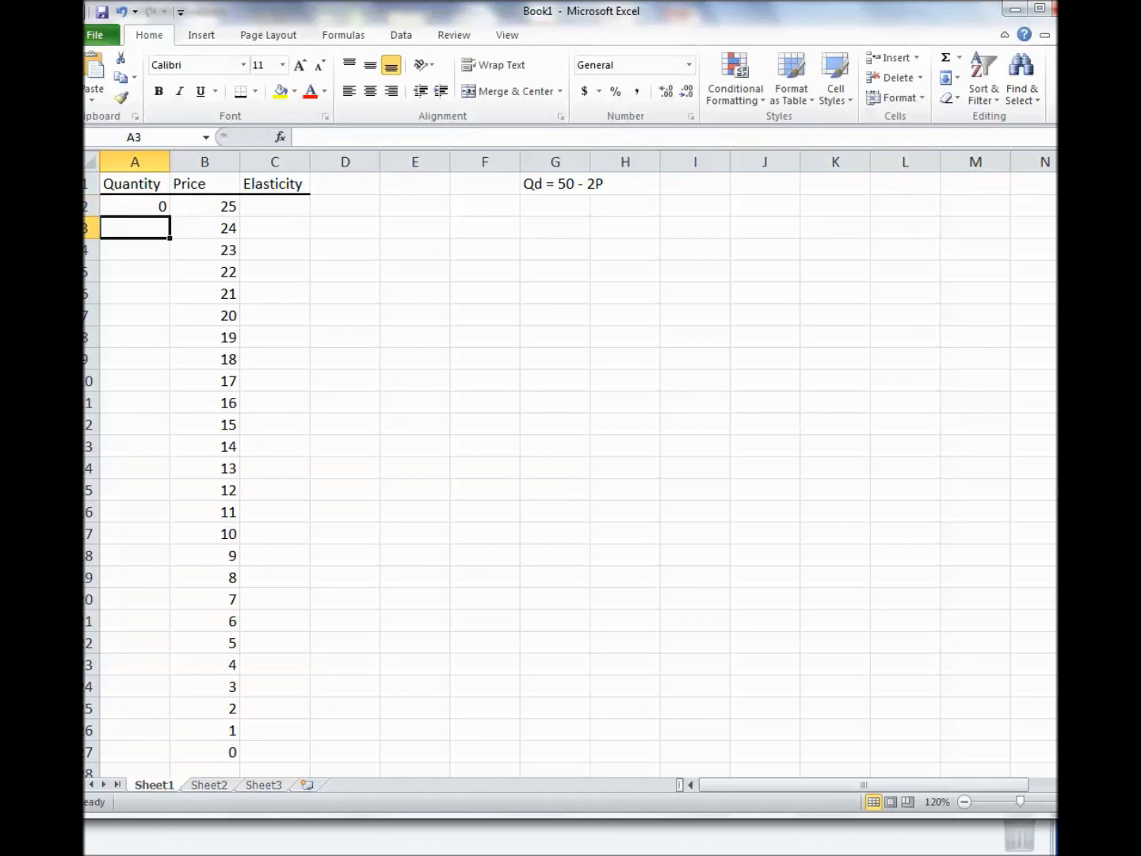
{"action": "left_click", "coordinate": [132, 208]}
{"action": "left_click_drag", "start_coordinate": [170, 217], "coordinate": [169, 764]}
{"action": "left_click", "coordinate": [443, 671]}
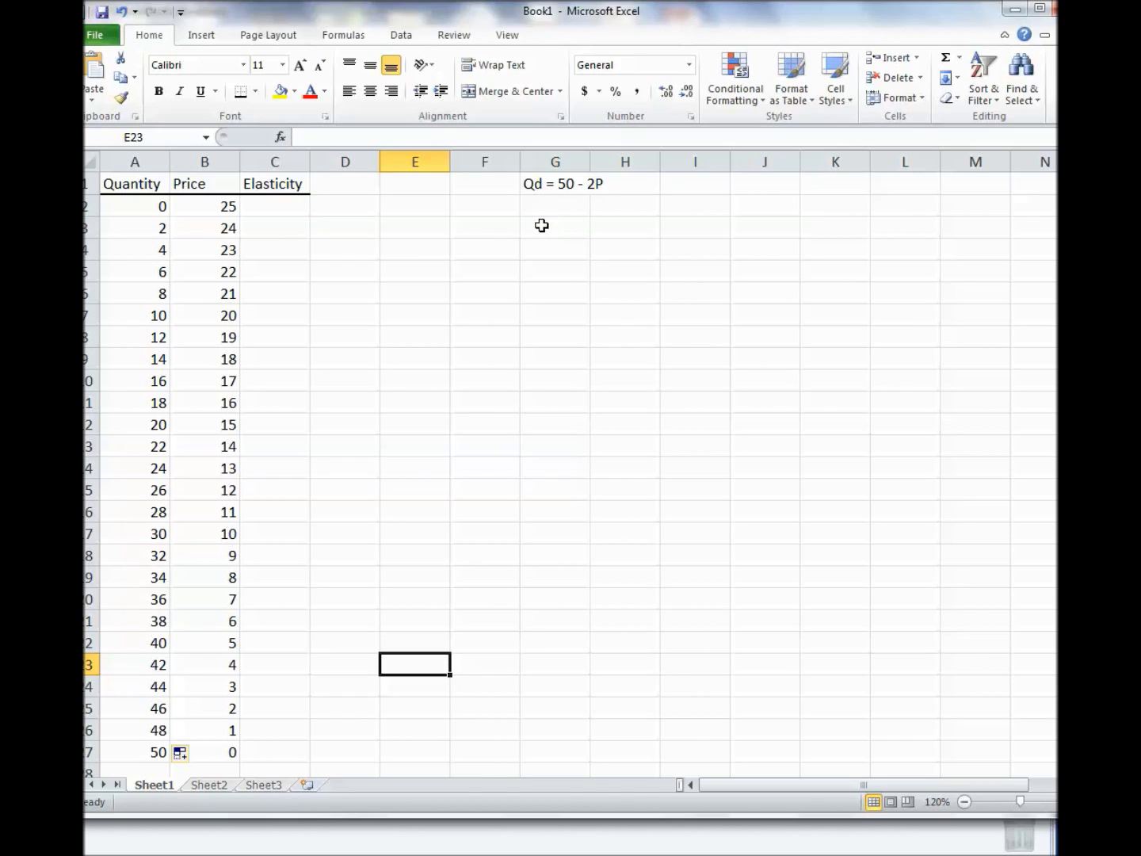
Widen column G to fit the demand equation in G1 and highlight that cell in yellow.
{"action": "left_click", "coordinate": [535, 185]}
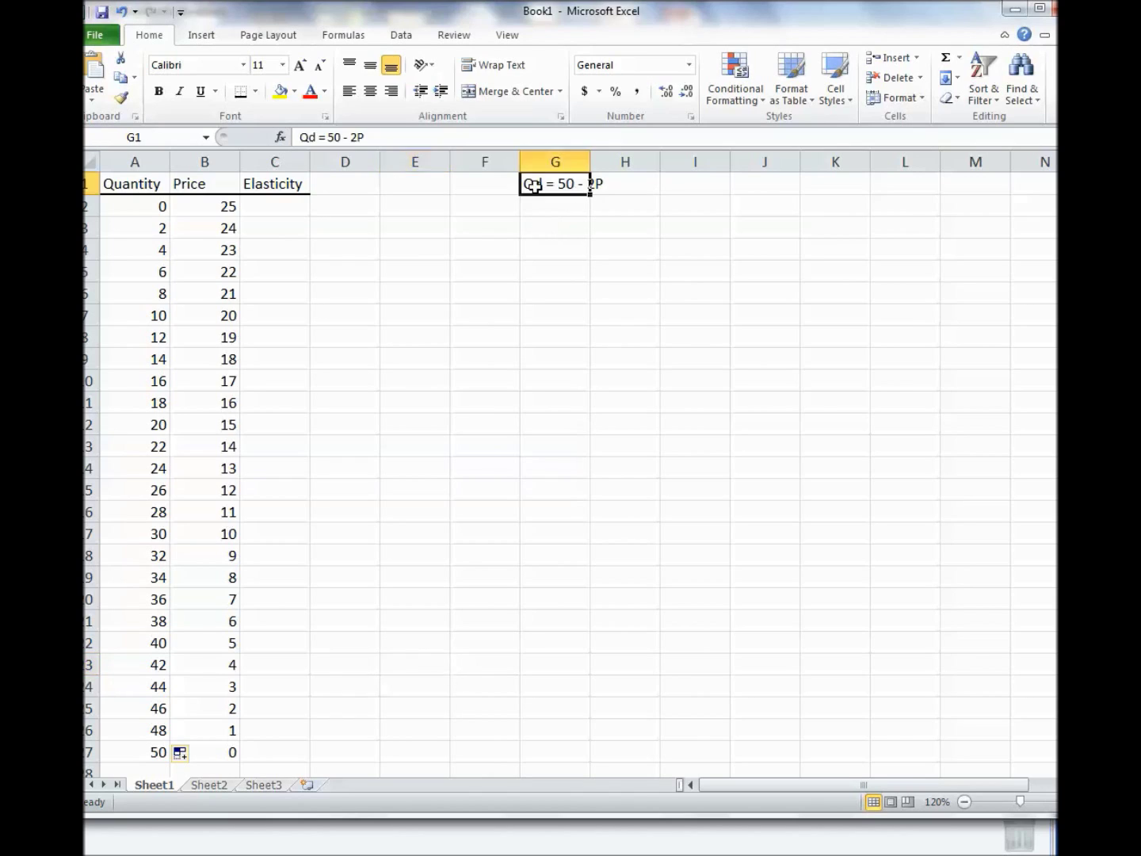
{"action": "left_click_drag", "start_coordinate": [590, 162], "coordinate": [624, 161]}
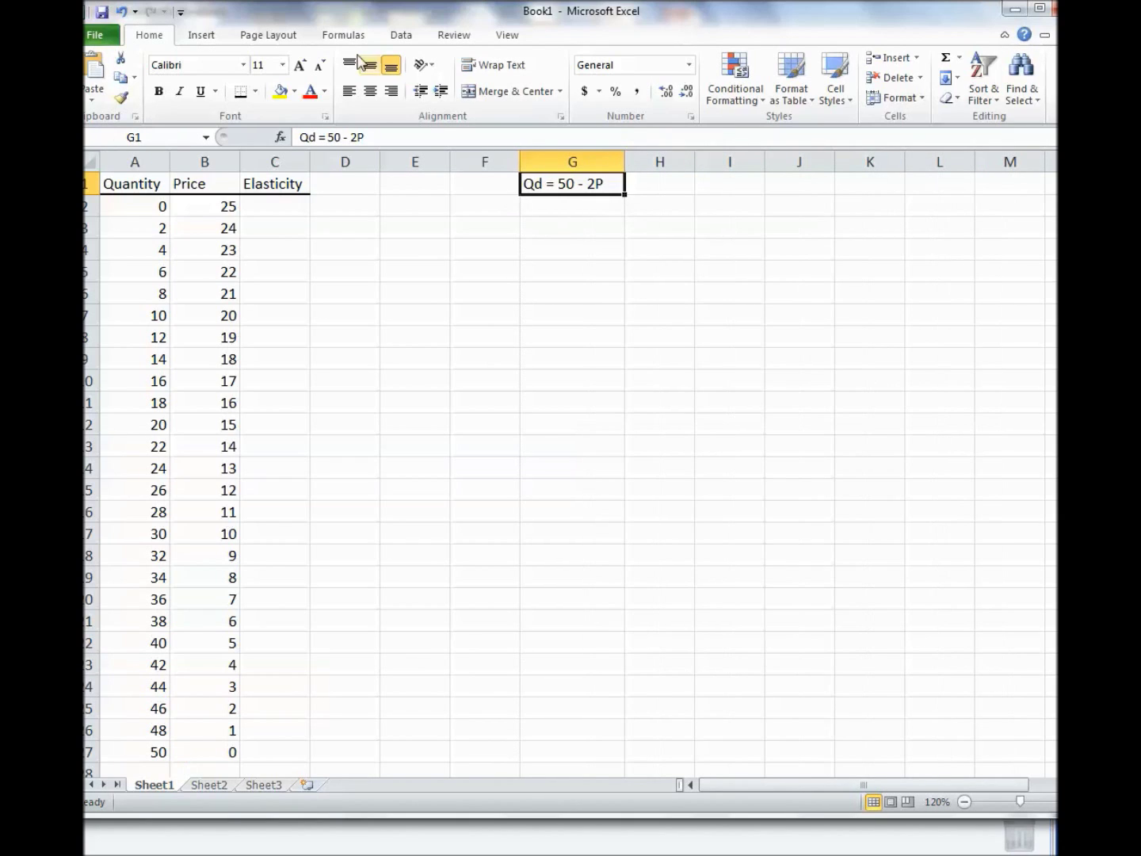
{"action": "left_click", "coordinate": [281, 92]}
{"action": "left_click", "coordinate": [432, 230]}
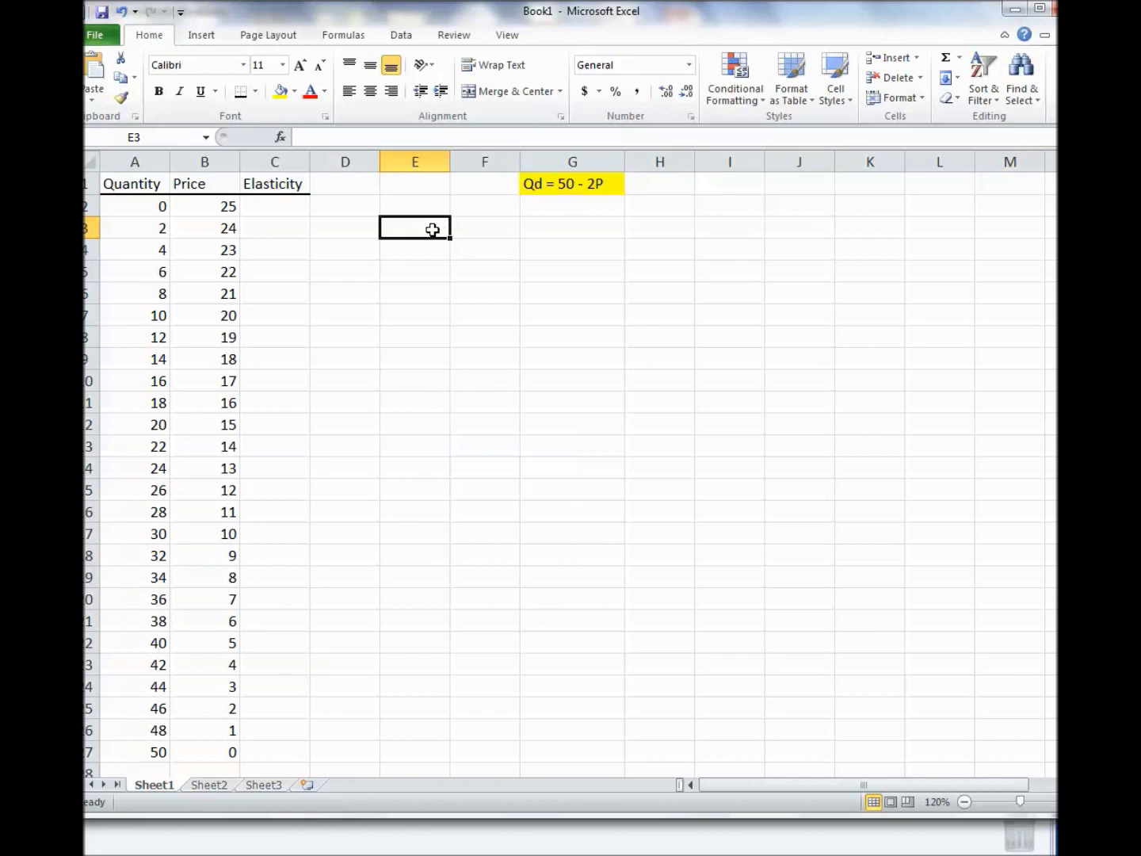
Enter the note "slope = .5" in G2 below the demand equation.
{"action": "left_click", "coordinate": [531, 206]}
{"action": "type", "text": "slop"}
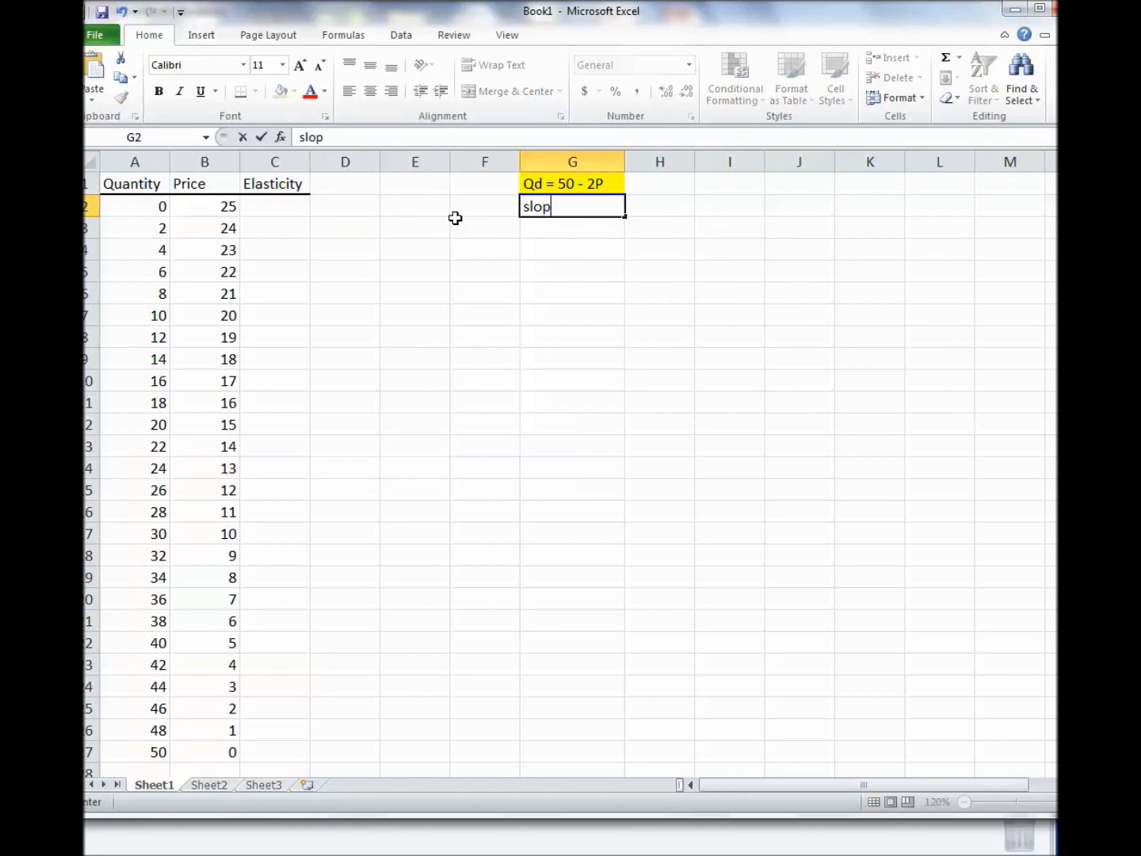
{"action": "type", "text": "e = .5"}
{"action": "left_click", "coordinate": [461, 230]}
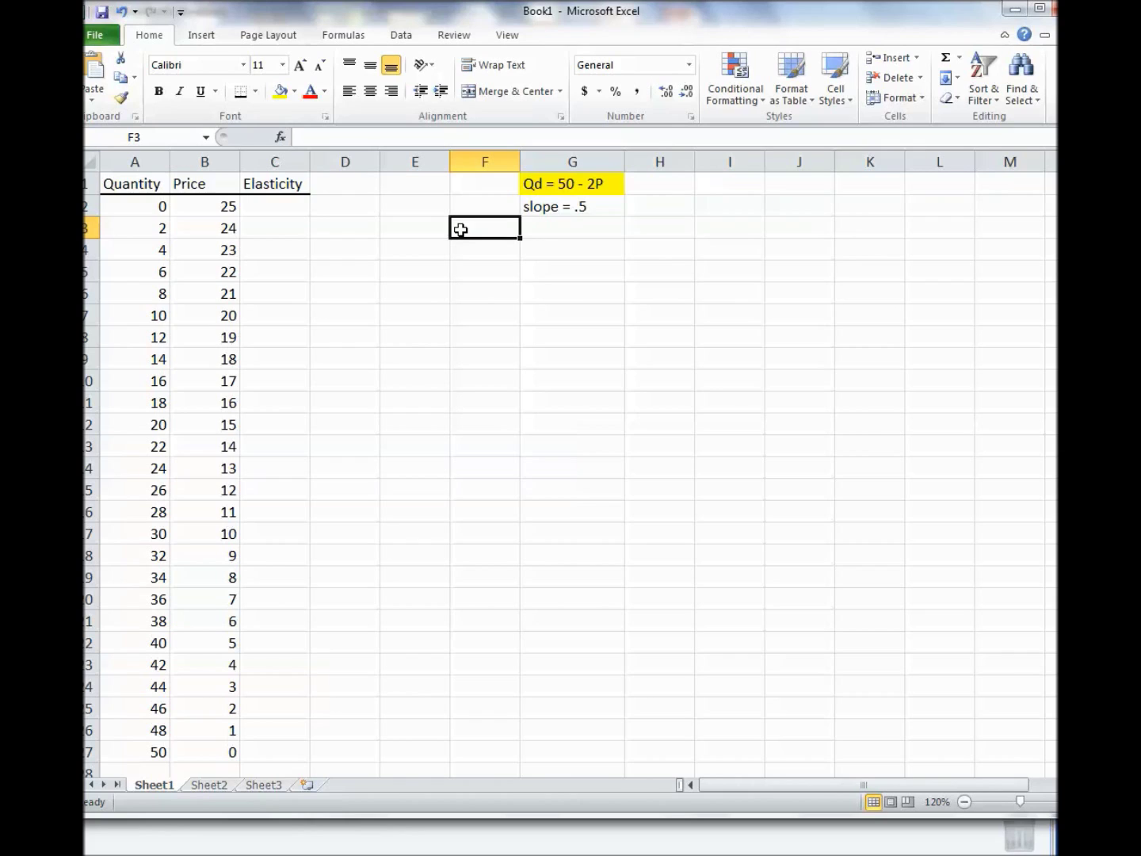
Highlight the first two quantity and price pairs, A2:B3, in yellow.
{"action": "left_click_drag", "start_coordinate": [154, 207], "coordinate": [201, 225]}
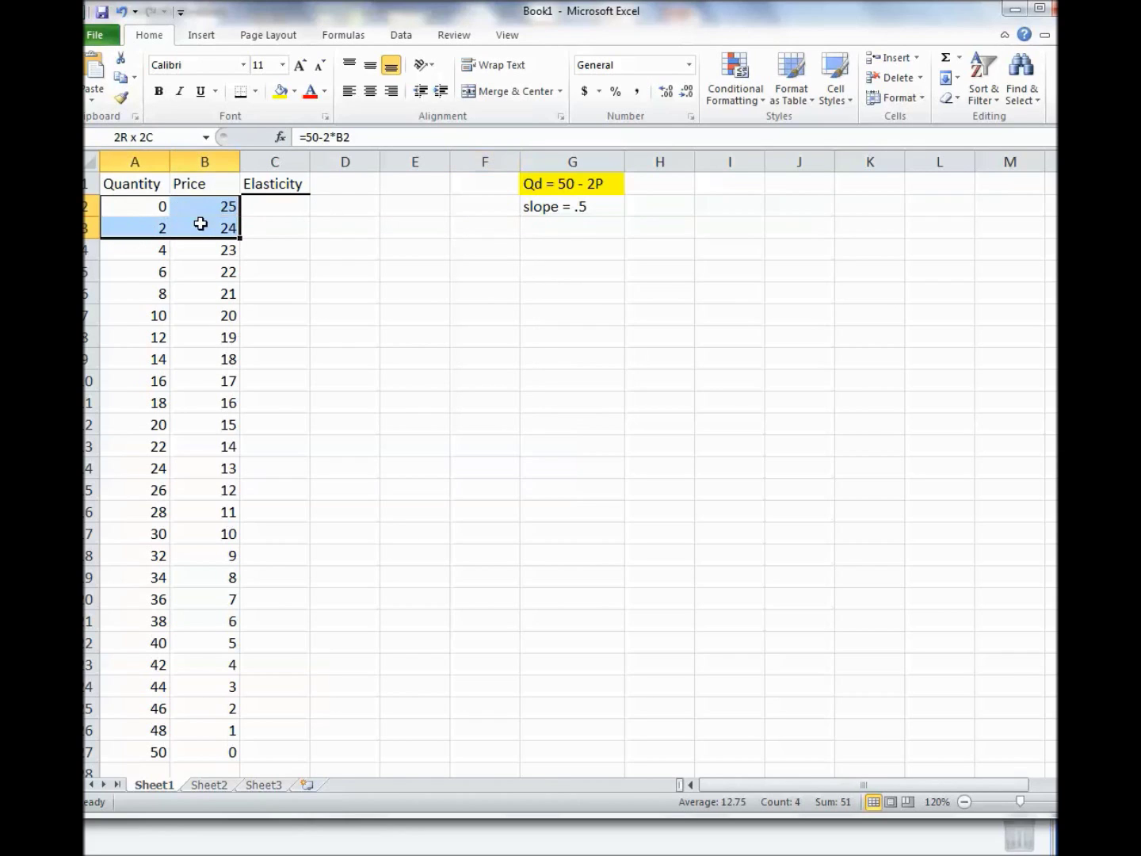
{"action": "left_click", "coordinate": [280, 90]}
{"action": "left_click", "coordinate": [393, 267]}
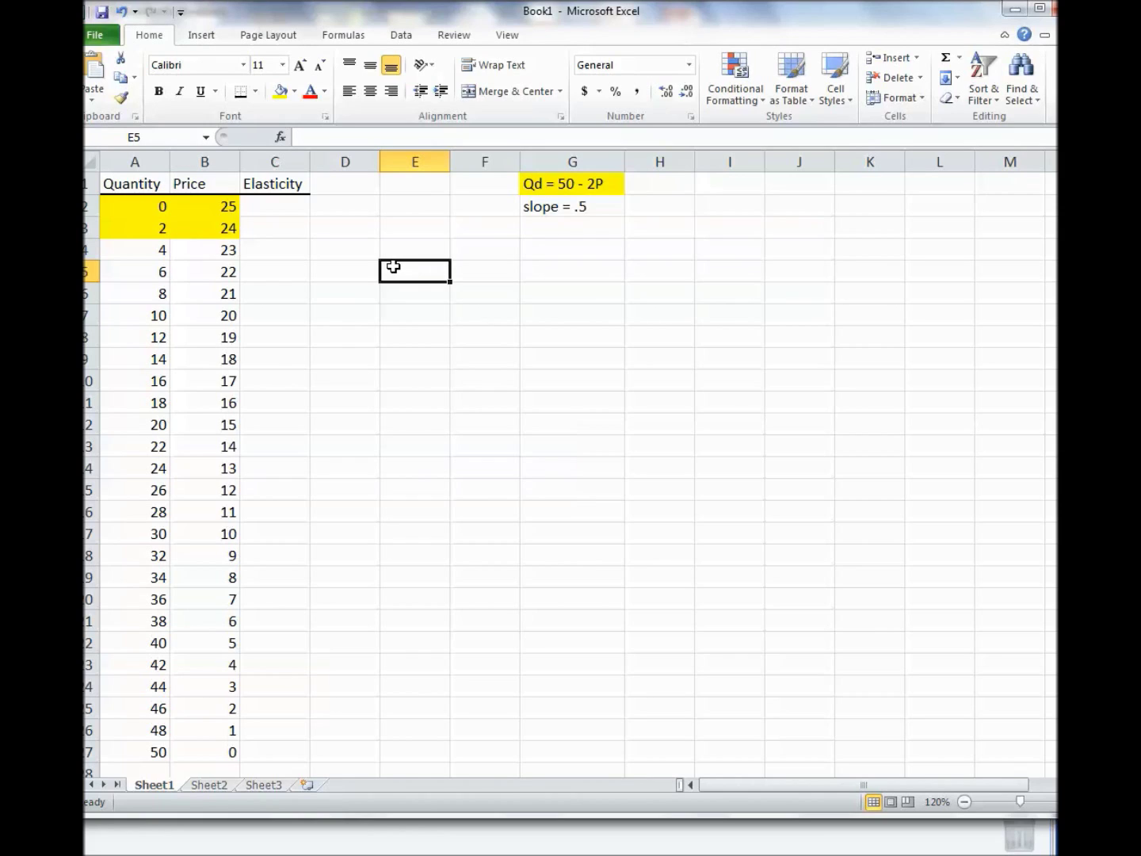
Add a negative sign to the slope note in G2 so that it reads "slope = (-) .5".
{"action": "left_click", "coordinate": [537, 209]}
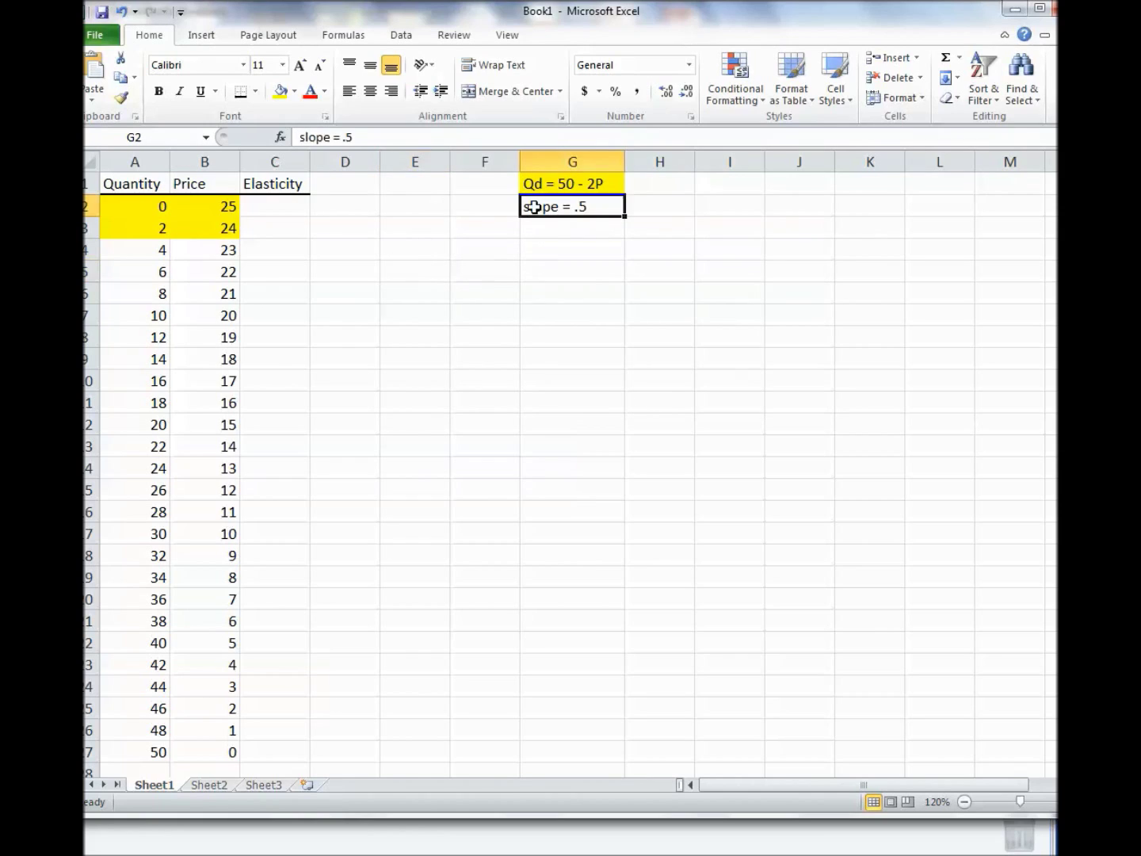
{"action": "left_click", "coordinate": [342, 138]}
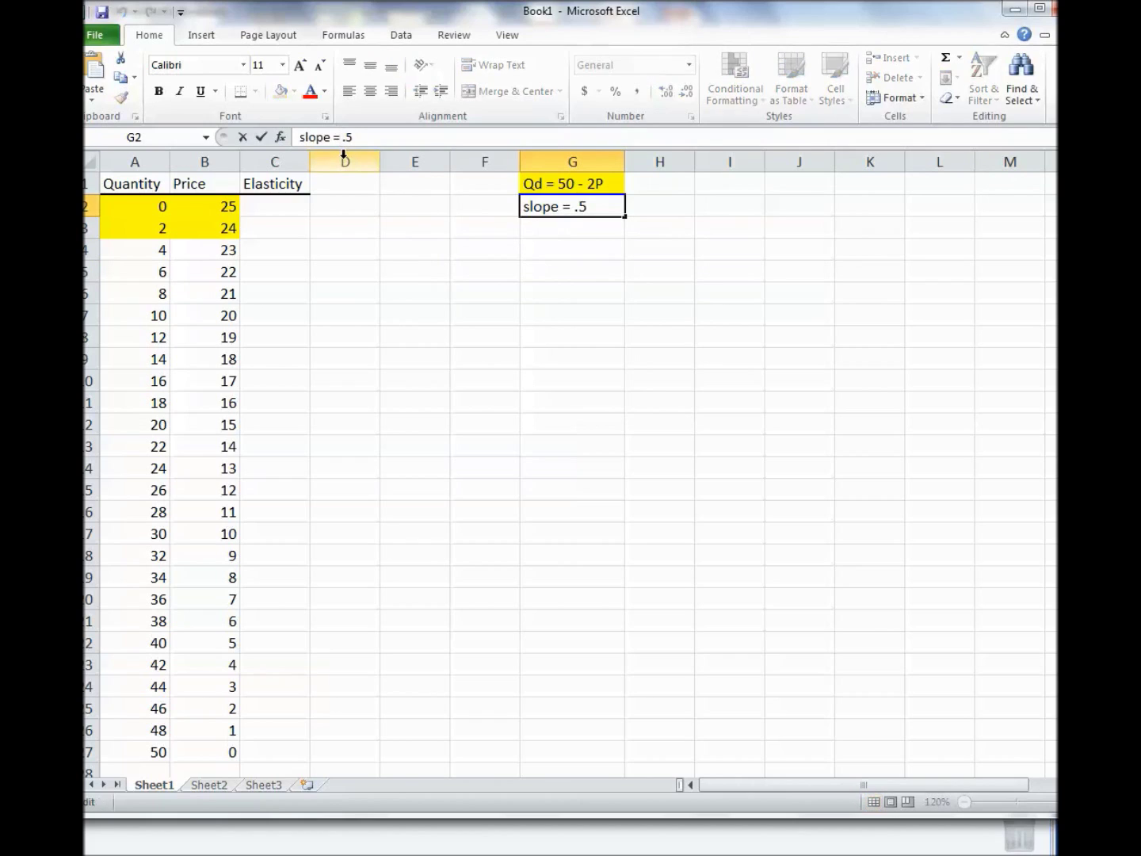
{"action": "type", "text": "(-)"}
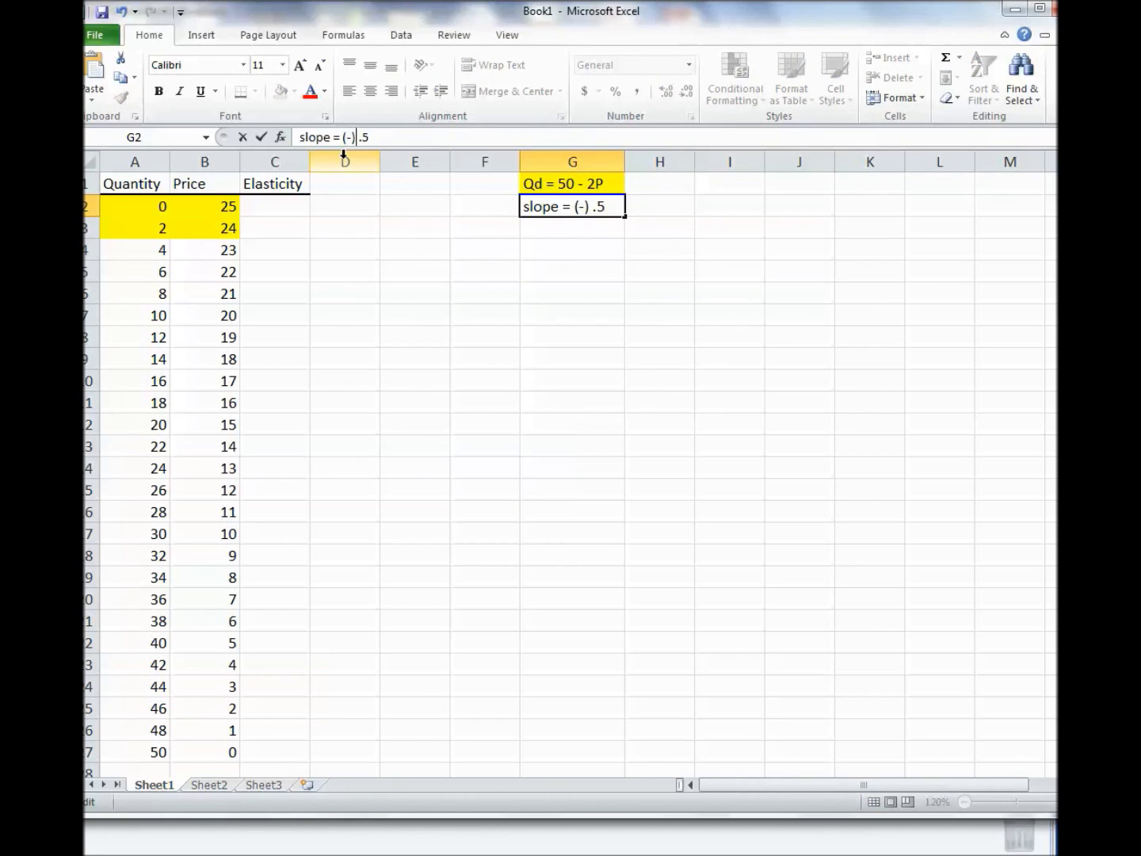
{"action": "left_click", "coordinate": [449, 226]}
Enter the elasticity formula =(1/-.5)*B2/A2 in C2 and fill it down the Elasticity column to row 27.
{"action": "left_click", "coordinate": [275, 208]}
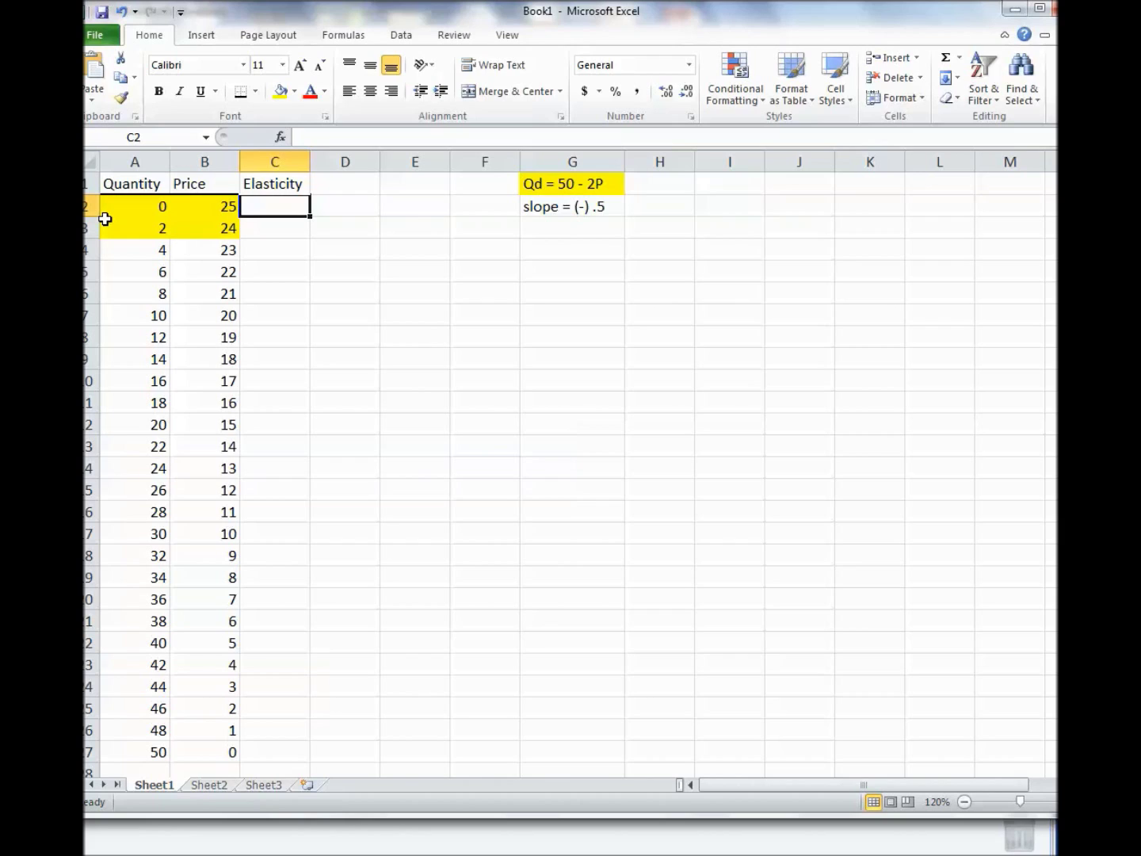
{"action": "type", "text": "=(1/"}
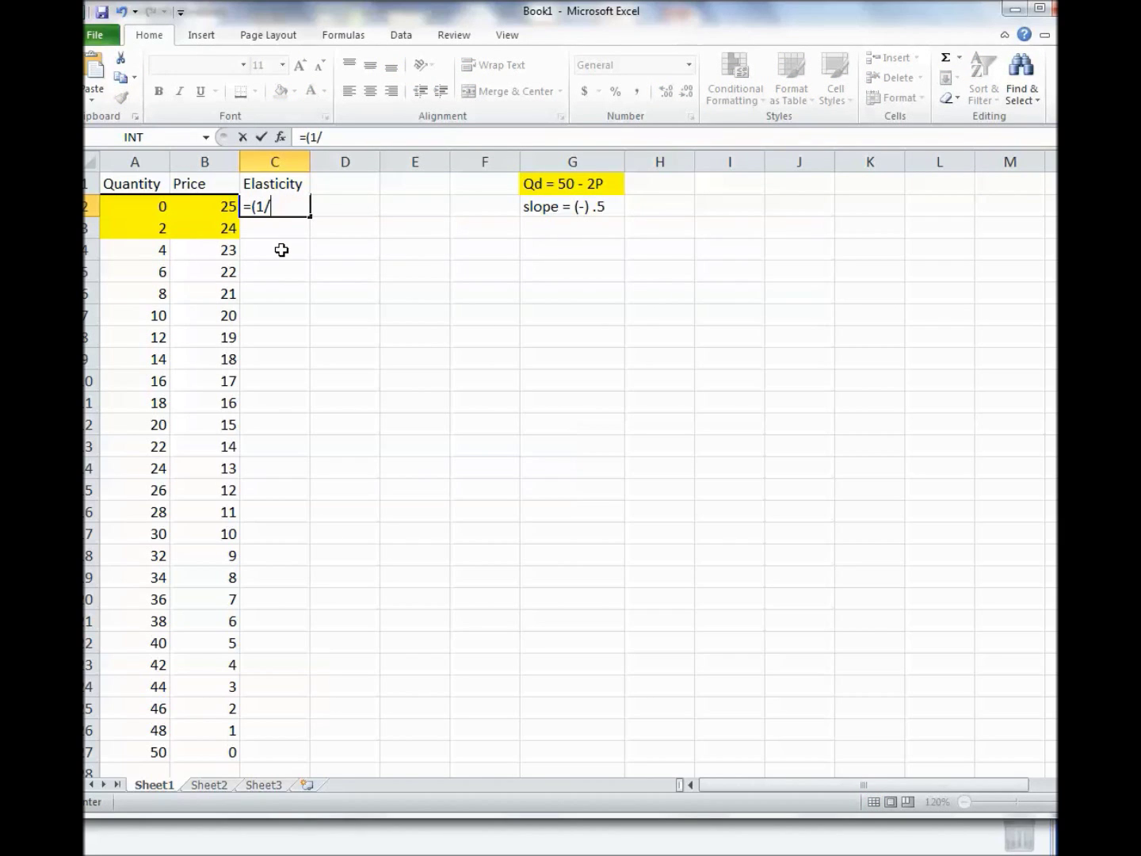
{"action": "type", "text": "-.5)*"}
{"action": "key", "text": "Left"}
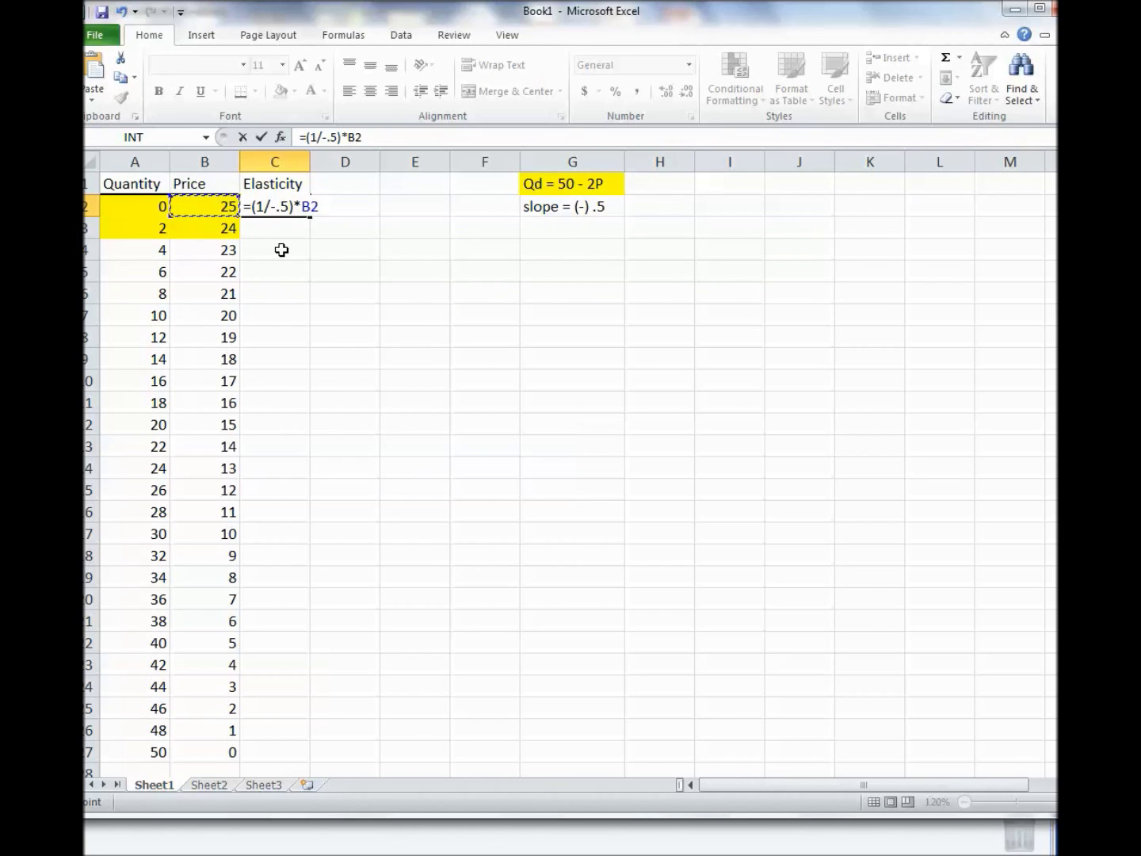
{"action": "type", "text": "/"}
{"action": "key", "text": "Left"}
{"action": "key", "text": "Left"}
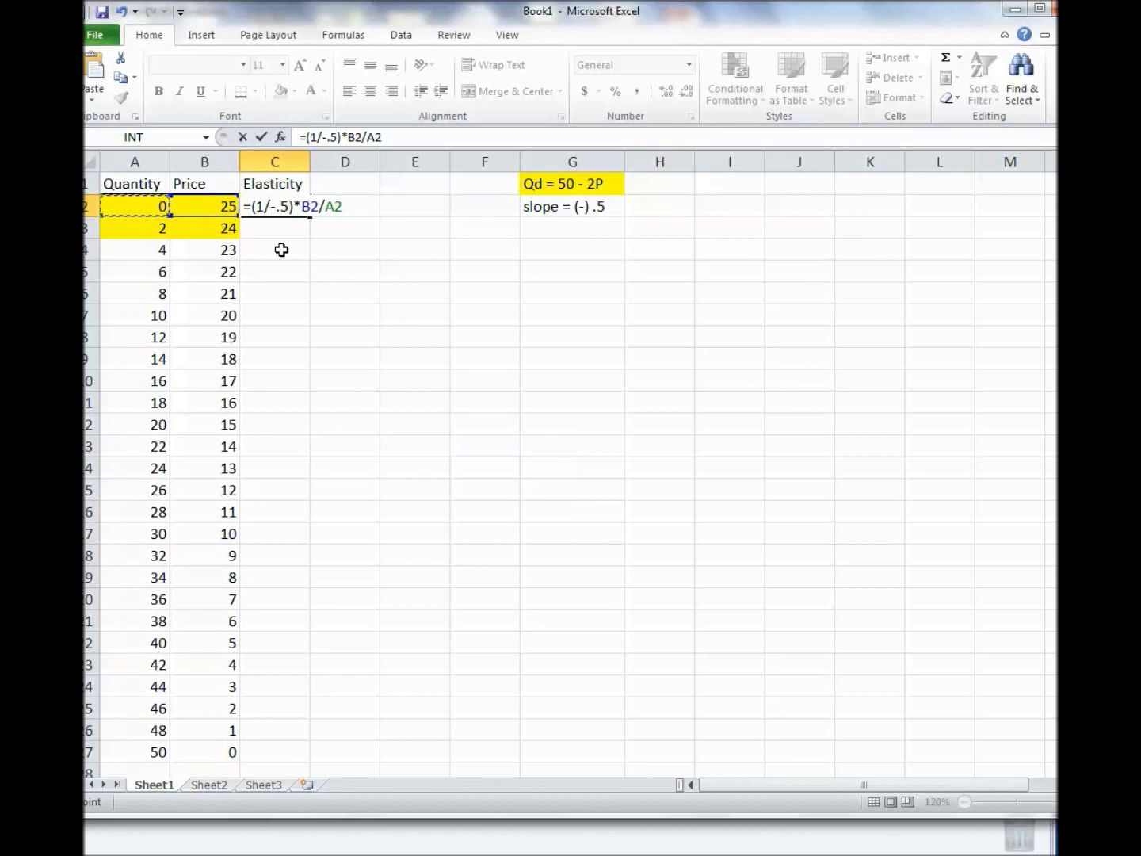
{"action": "key", "text": "Return"}
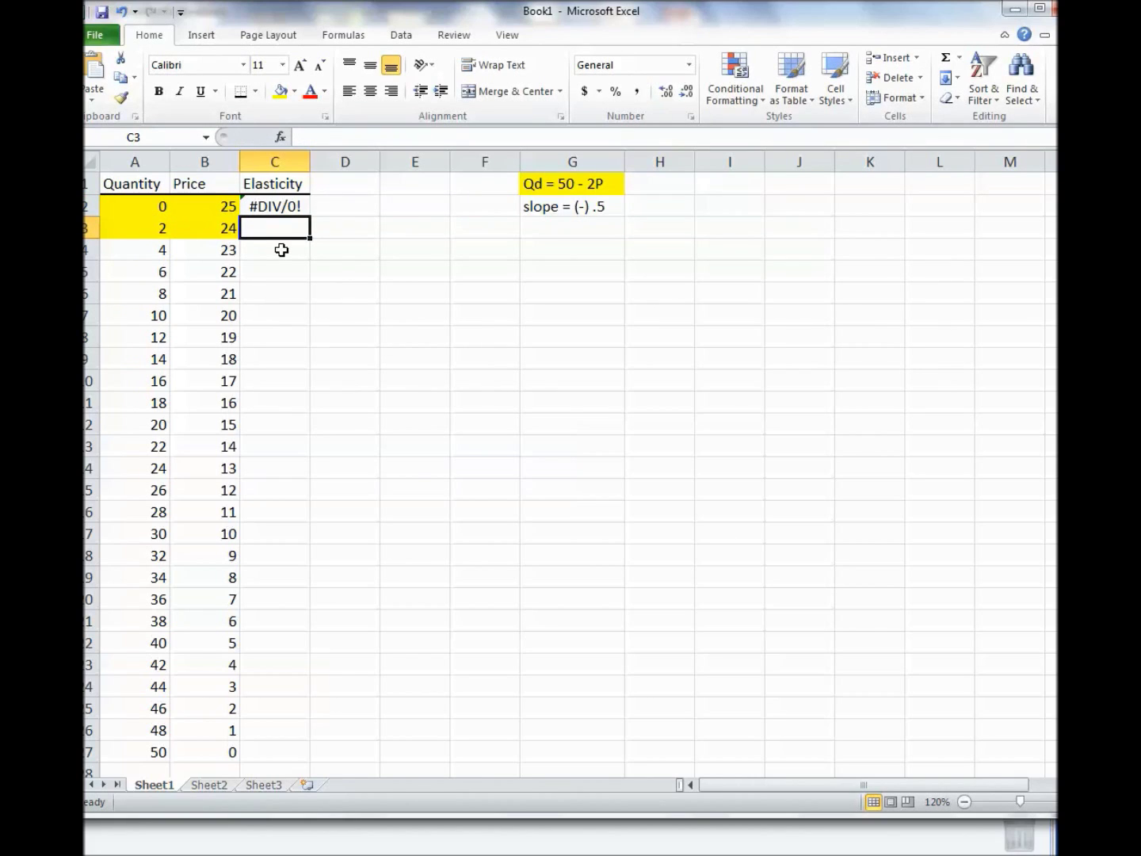
{"action": "left_click", "coordinate": [297, 207]}
{"action": "left_click_drag", "start_coordinate": [310, 214], "coordinate": [301, 753]}
{"action": "left_click", "coordinate": [417, 696]}
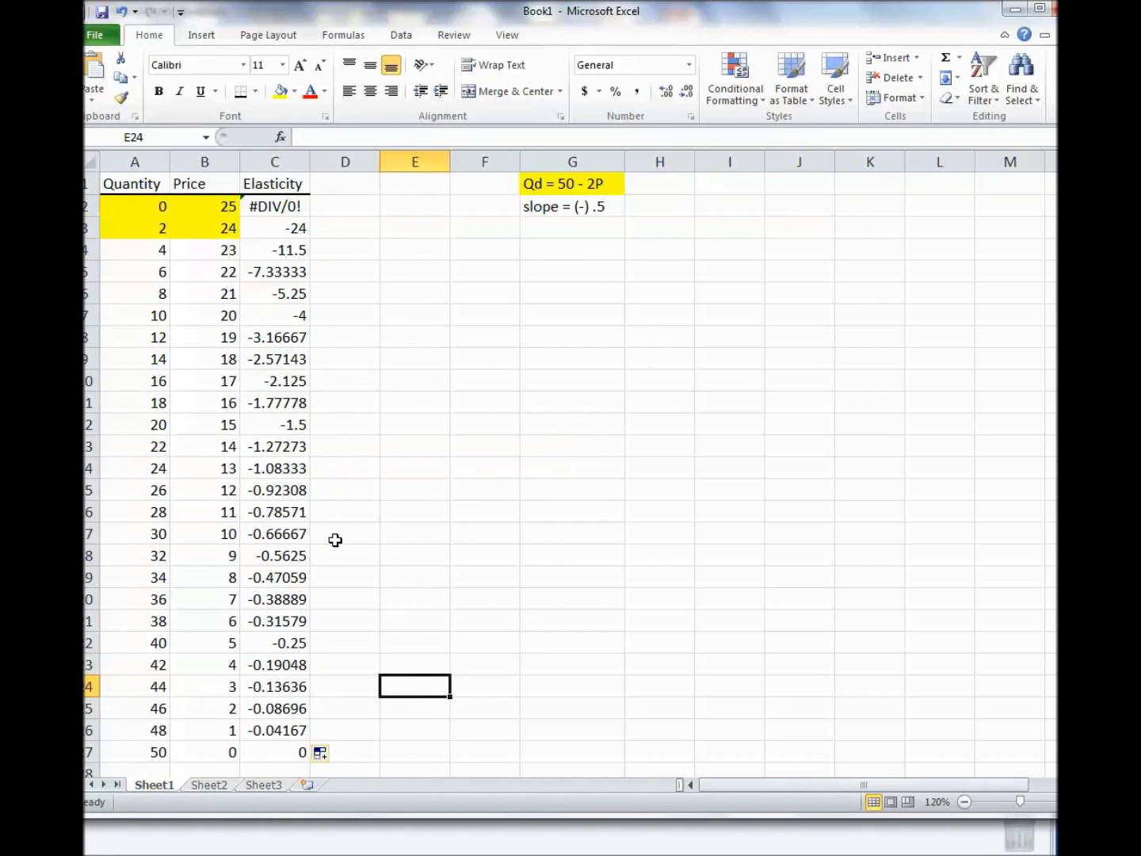
Clear the formula in C2 and format the whole Elasticity column as Number with two decimal places.
{"action": "left_click", "coordinate": [267, 207]}
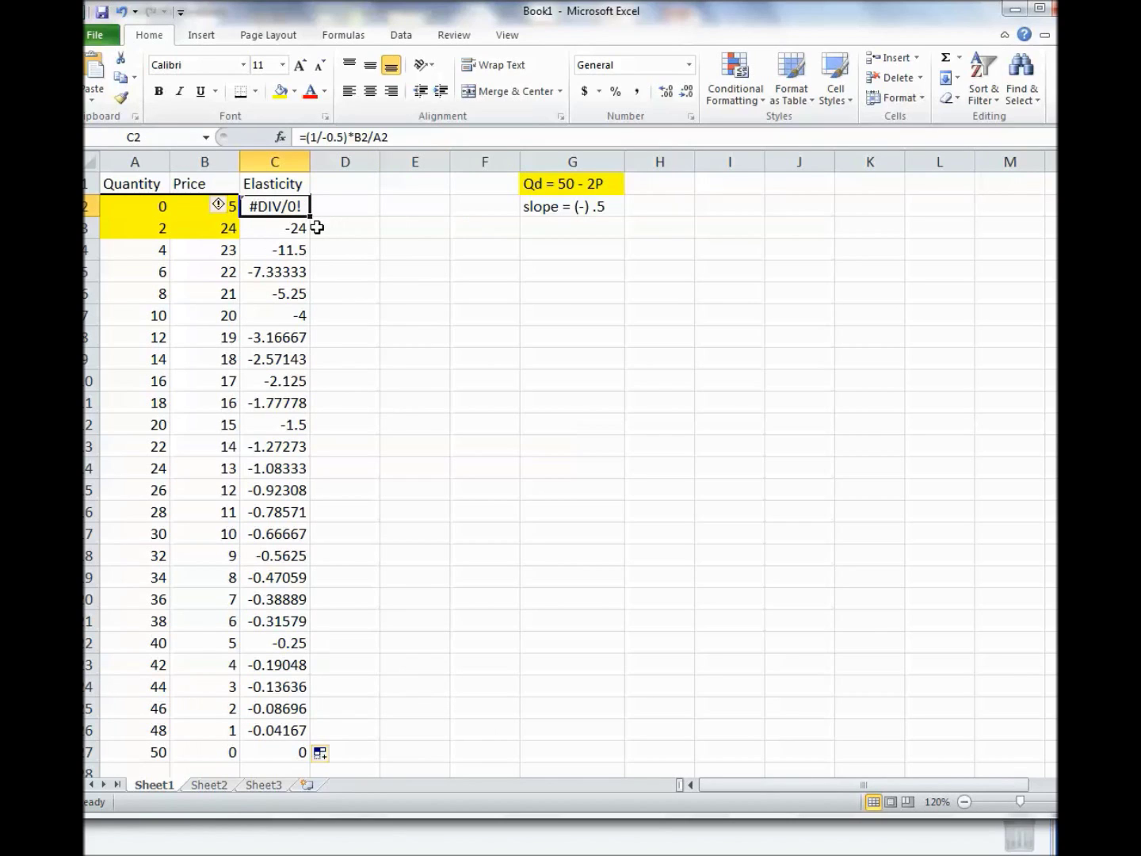
{"action": "key", "text": "Delete"}
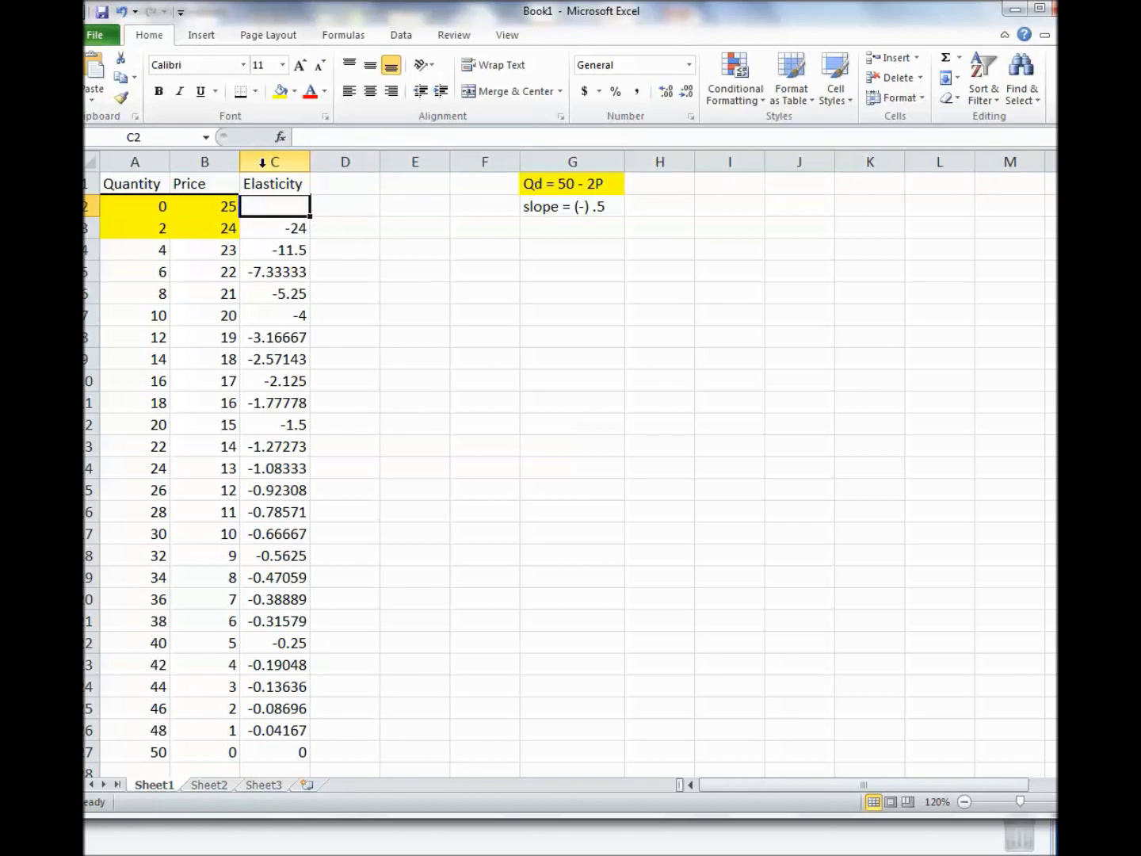
{"action": "left_click", "coordinate": [263, 161]}
{"action": "right_click", "coordinate": [263, 162]}
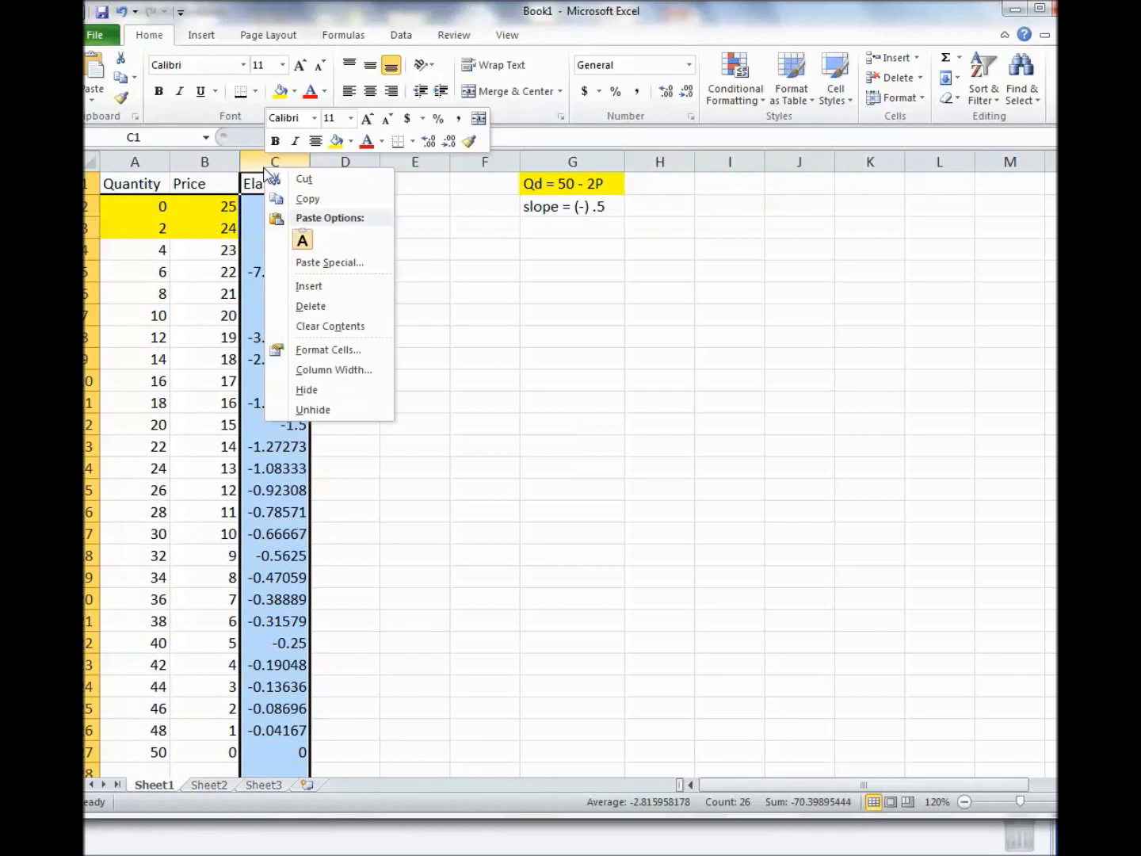
{"action": "left_click", "coordinate": [312, 348]}
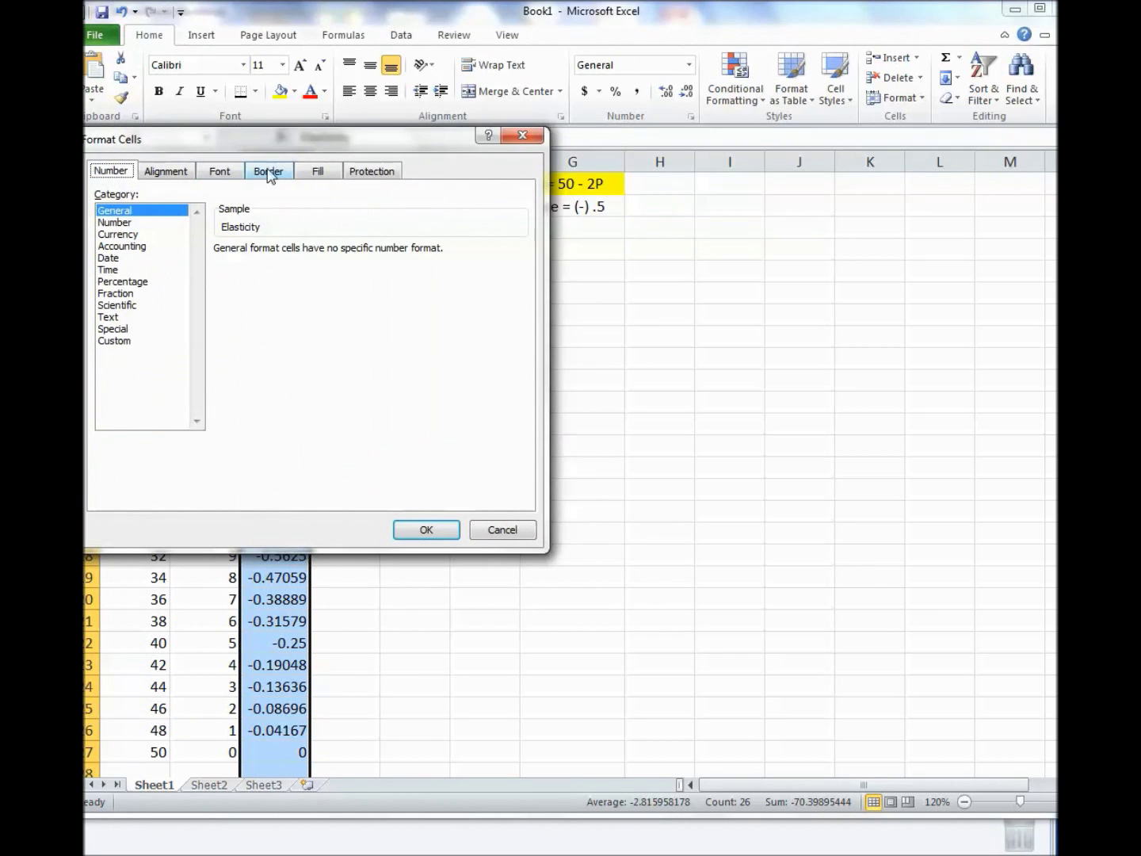
{"action": "left_click", "coordinate": [123, 224]}
{"action": "left_click", "coordinate": [426, 529]}
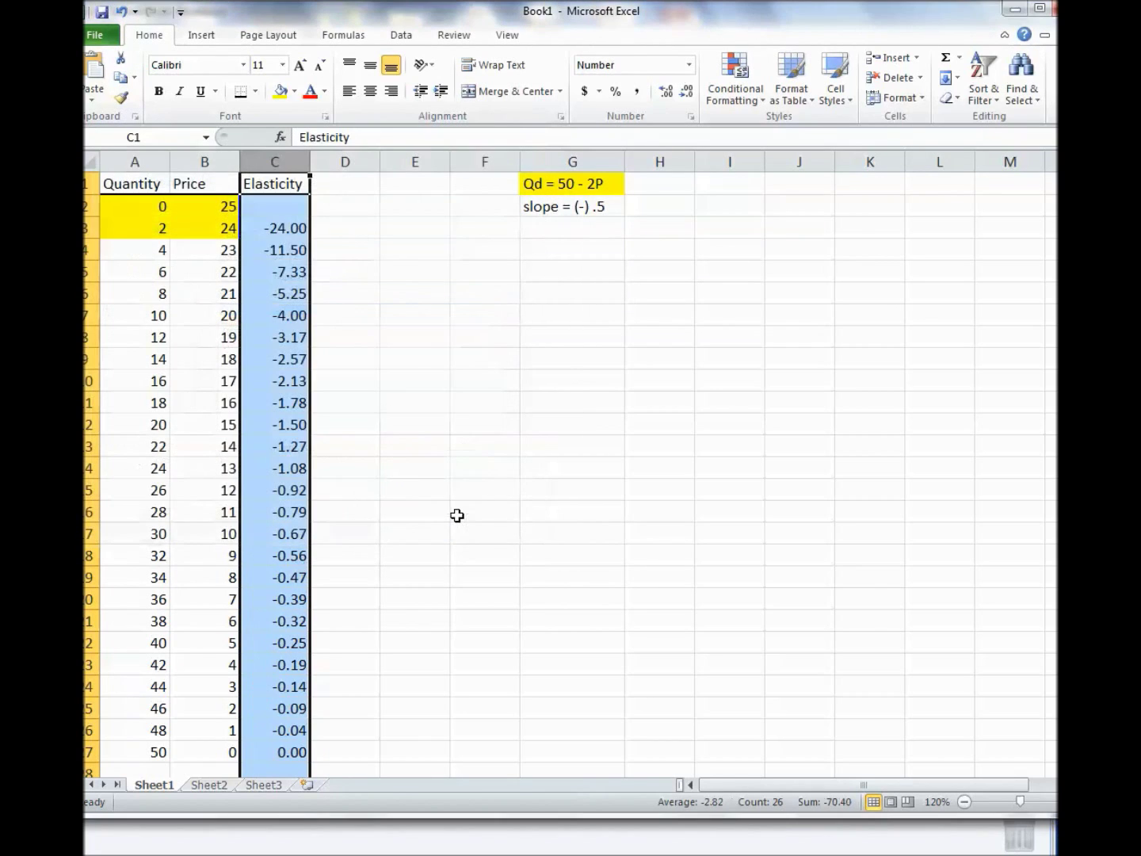
{"action": "left_click", "coordinate": [420, 423]}
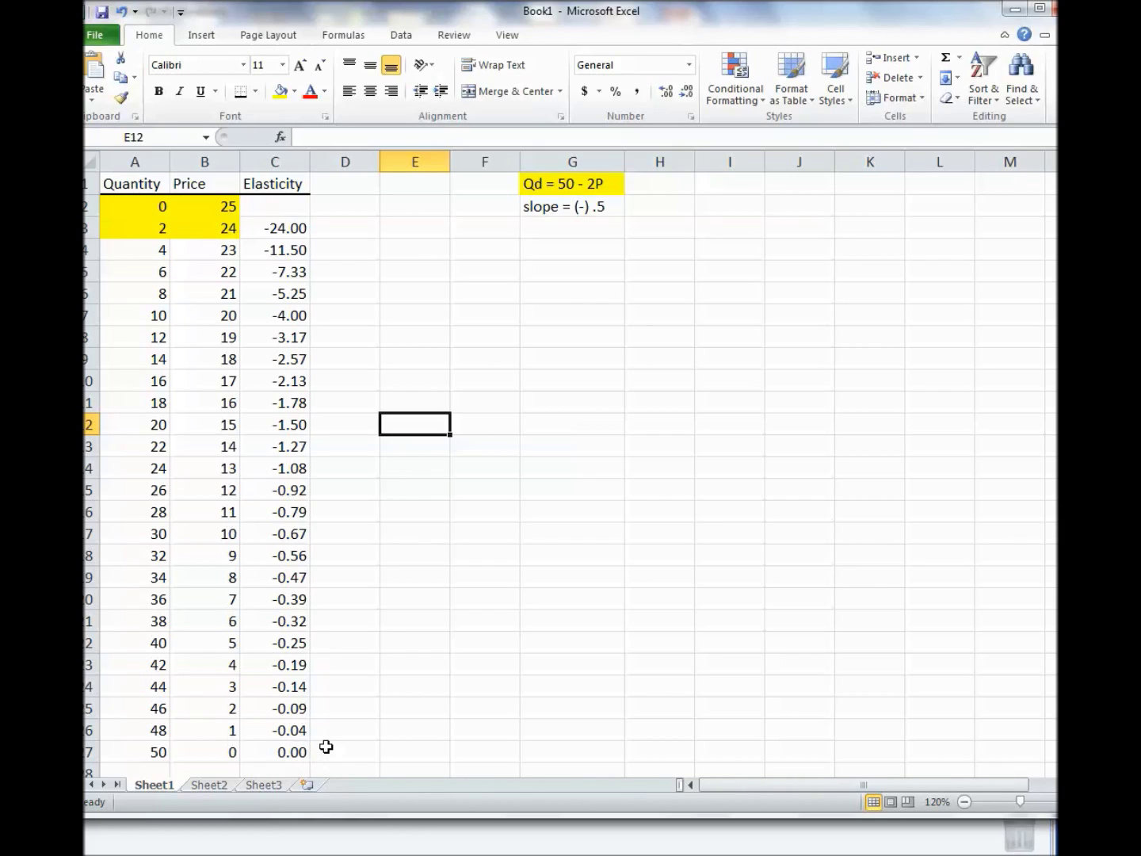
Examine the elasticity values row by row, from the highest prices down to the lowest, comparing elastic and inelastic rows.
{"action": "key", "text": "Left"}
{"action": "key", "text": "Left"}
{"action": "key", "text": "Up"}
{"action": "key", "text": "Up"}
{"action": "key", "text": "Up"}
{"action": "key", "text": "Up"}
{"action": "key", "text": "Up"}
{"action": "key", "text": "Up"}
{"action": "key", "text": "Up"}
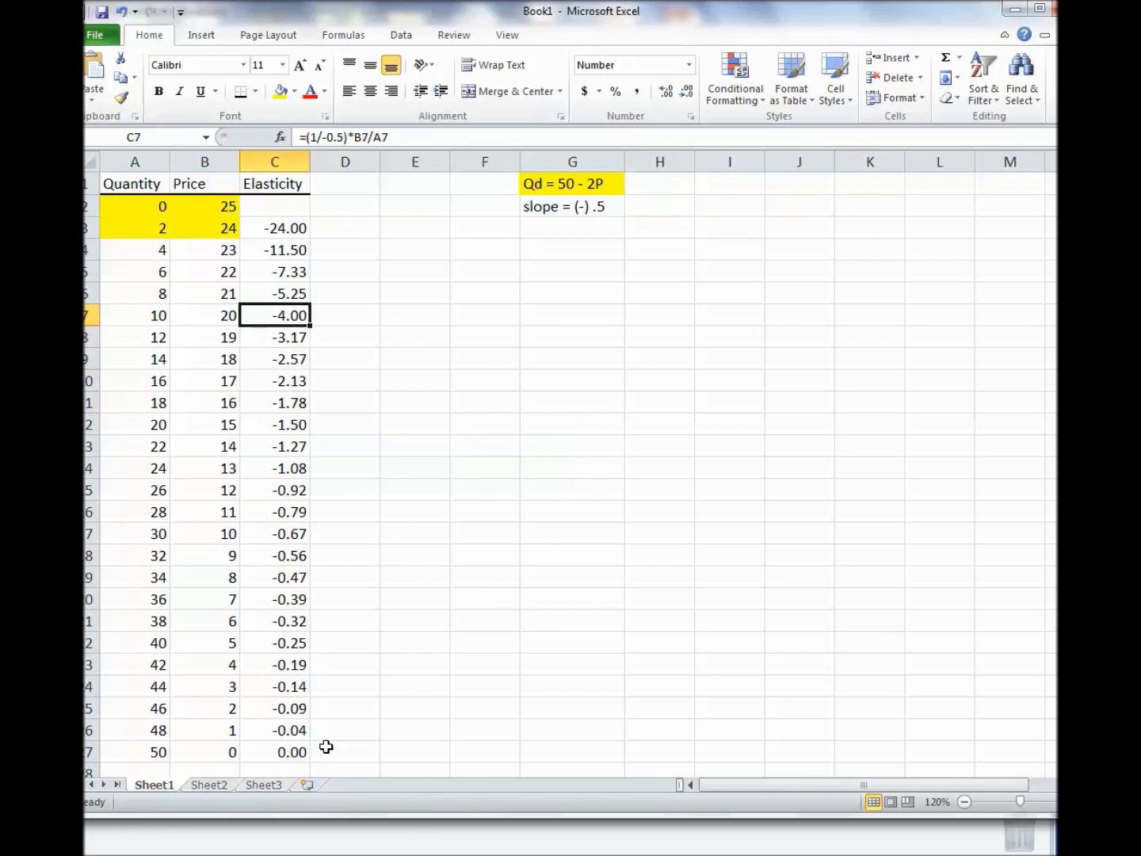
{"action": "key", "text": "Up"}
{"action": "key", "text": "Up"}
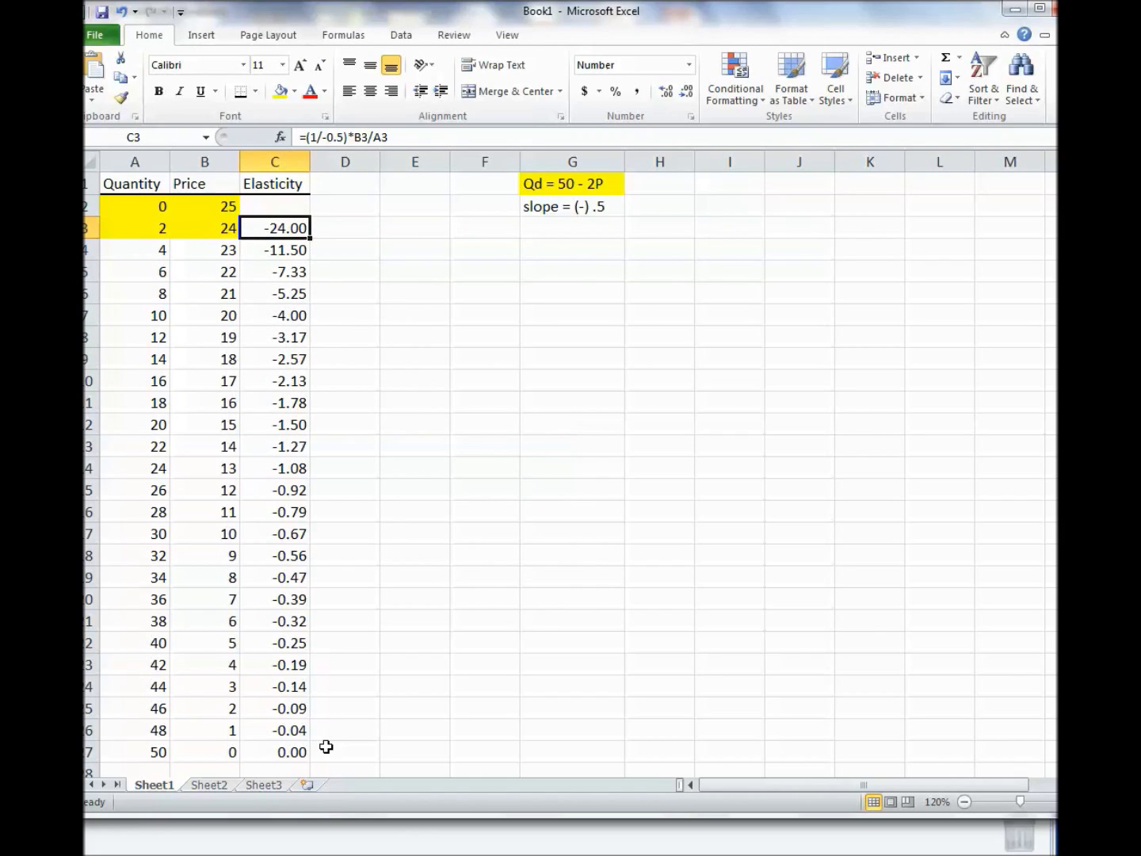
{"action": "key", "text": "Up"}
{"action": "key", "text": "Left"}
{"action": "key", "text": "Down"}
{"action": "key", "text": "Down"}
{"action": "key", "text": "Down"}
{"action": "key", "text": "Down"}
{"action": "key", "text": "Up"}
{"action": "key", "text": "Up"}
{"action": "key", "text": "Up"}
{"action": "key", "text": "Right"}
{"action": "key", "text": "Down"}
{"action": "key", "text": "Down"}
{"action": "key", "text": "Down"}
{"action": "key", "text": "Down"}
{"action": "key", "text": "Down"}
{"action": "key", "text": "Down"}
{"action": "key", "text": "Down"}
{"action": "key", "text": "Down"}
{"action": "key", "text": "Down"}
{"action": "key", "text": "Down"}
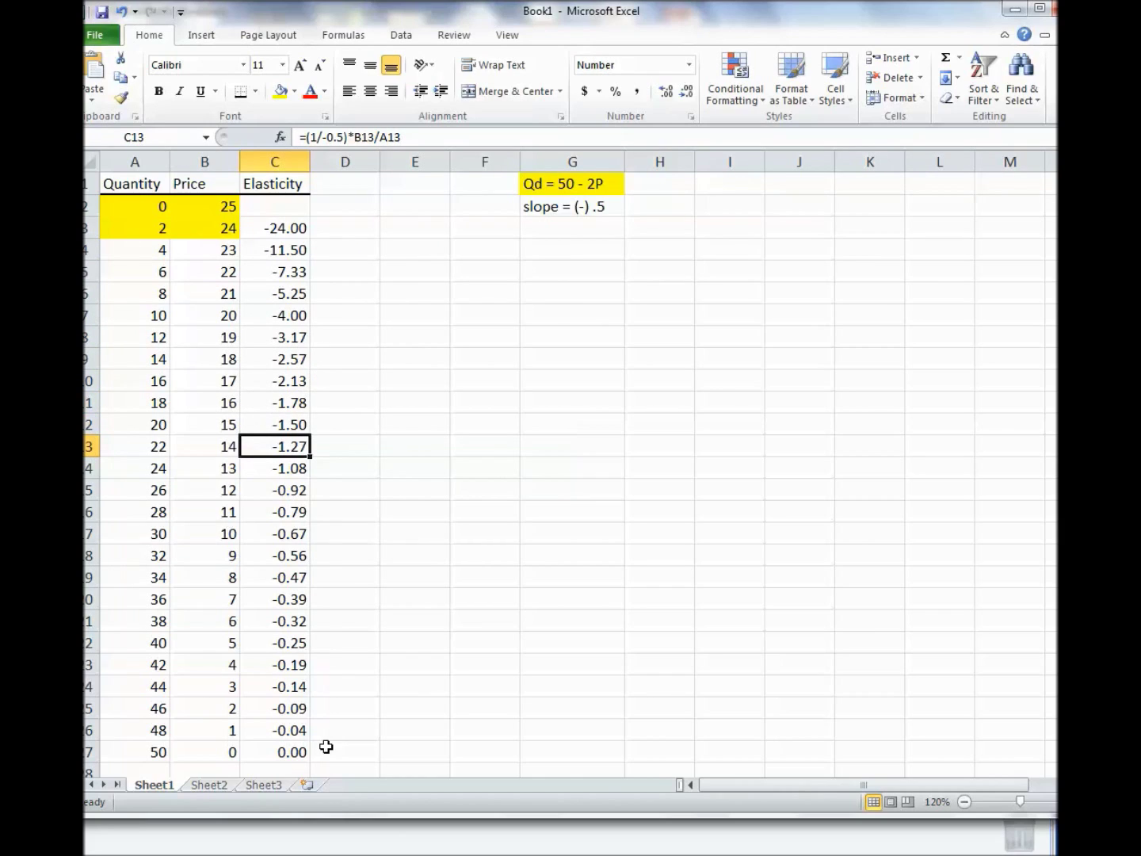
{"action": "key", "text": "Down"}
{"action": "key", "text": "Up"}
{"action": "key", "text": "Down"}
{"action": "key", "text": "Down"}
{"action": "key", "text": "Down"}
{"action": "key", "text": "Down"}
{"action": "key", "text": "Down"}
{"action": "key", "text": "Down"}
{"action": "key", "text": "Down"}
{"action": "key", "text": "Down"}
{"action": "key", "text": "Down"}
{"action": "key", "text": "Down"}
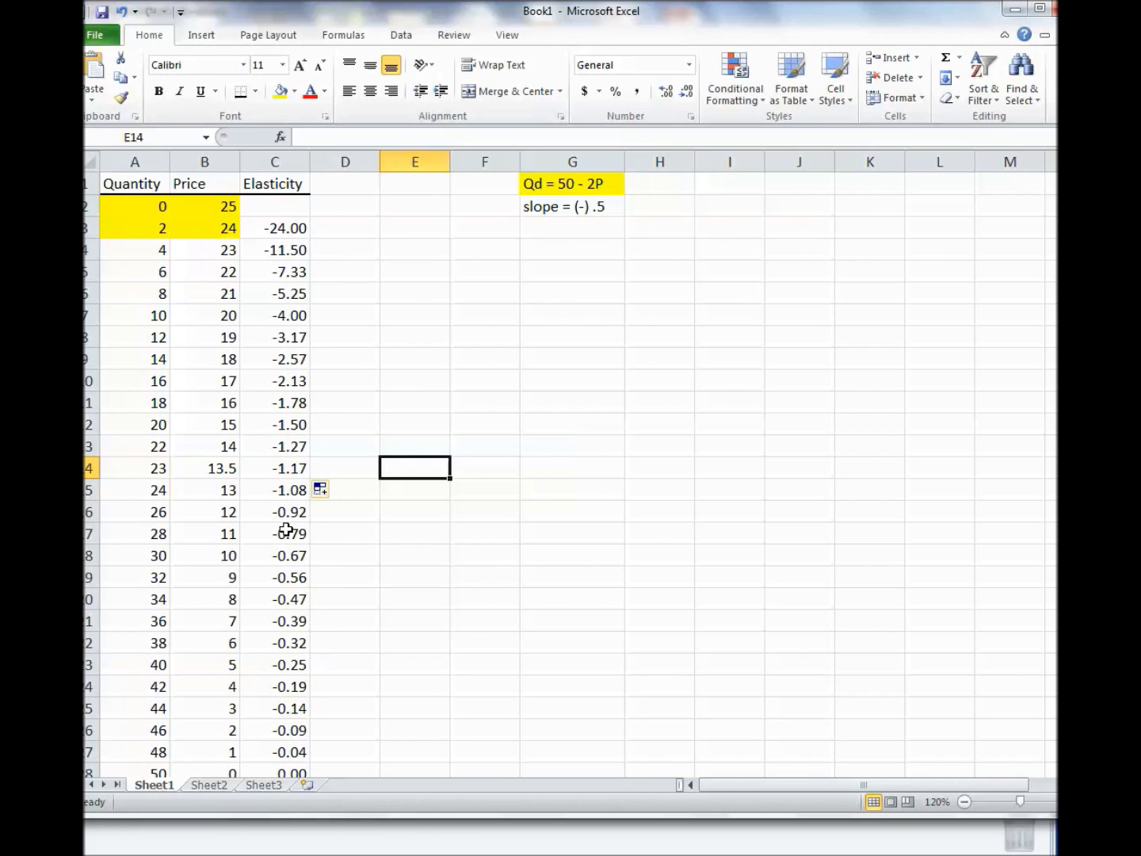
{"action": "scroll", "coordinate": [286, 530], "scroll_direction": "down", "scroll_amount": 4}
{"action": "scroll", "coordinate": [287, 530], "scroll_direction": "up", "scroll_amount": 4}
Minimize the workbook and the handwritten notebook to return to the PowerPoint slide show, and advance to slide 5.
{"action": "left_click", "coordinate": [1014, 9]}
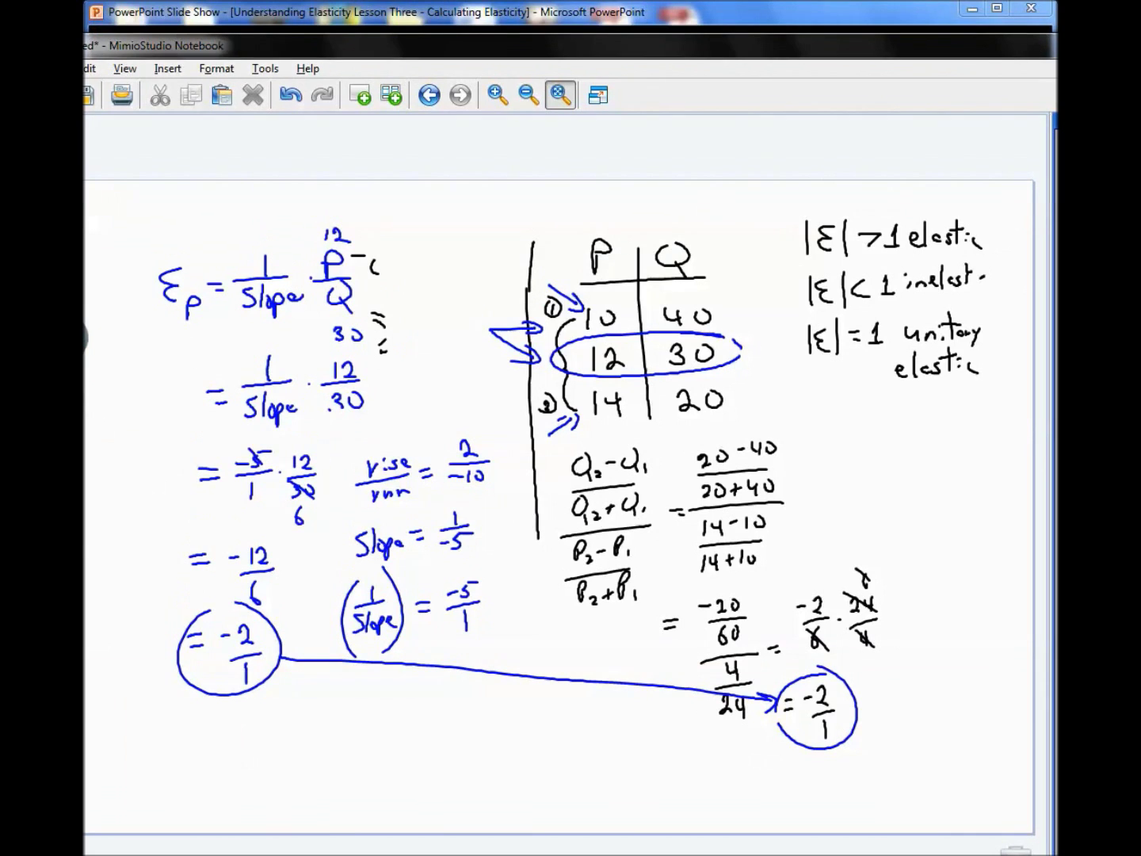
{"action": "key", "text": "super+Down"}
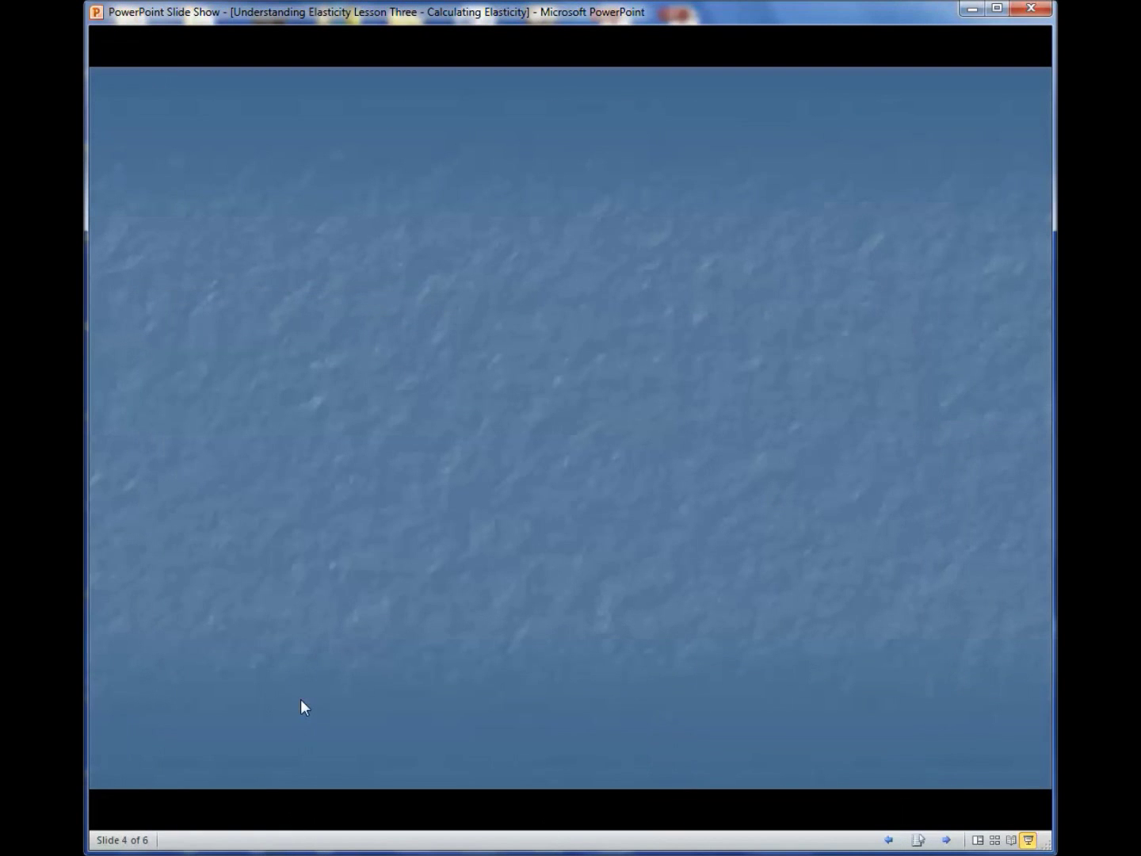
{"action": "left_click", "coordinate": [301, 699]}
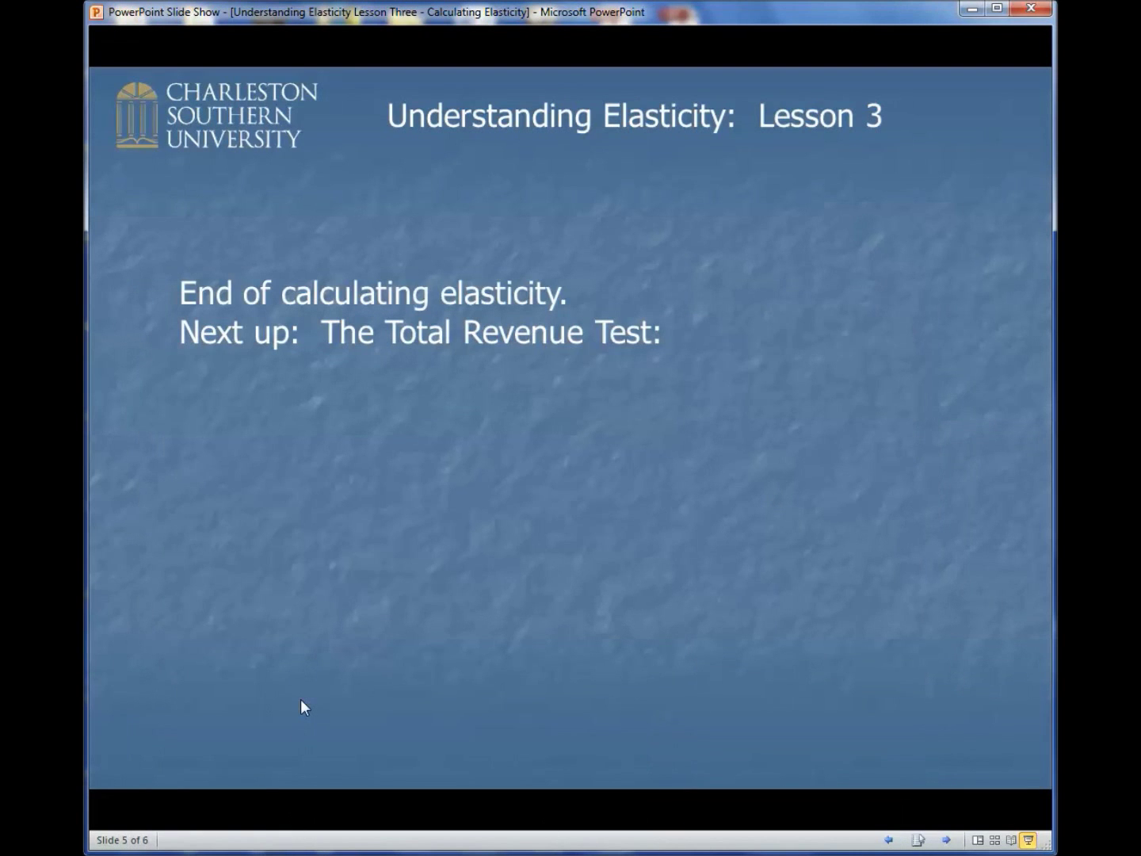